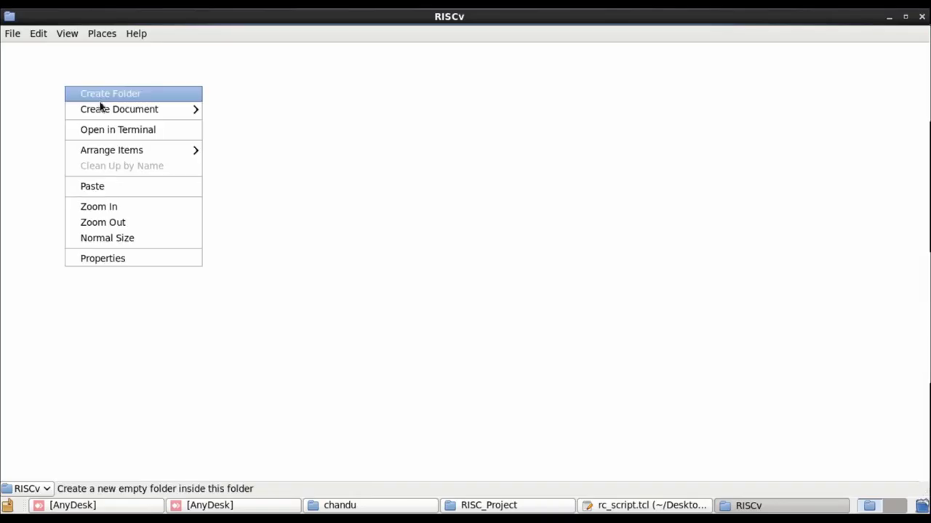
Paste the copied lef and lib folders and design files into the RISCv folder and open a terminal there.
left_click(114, 189)
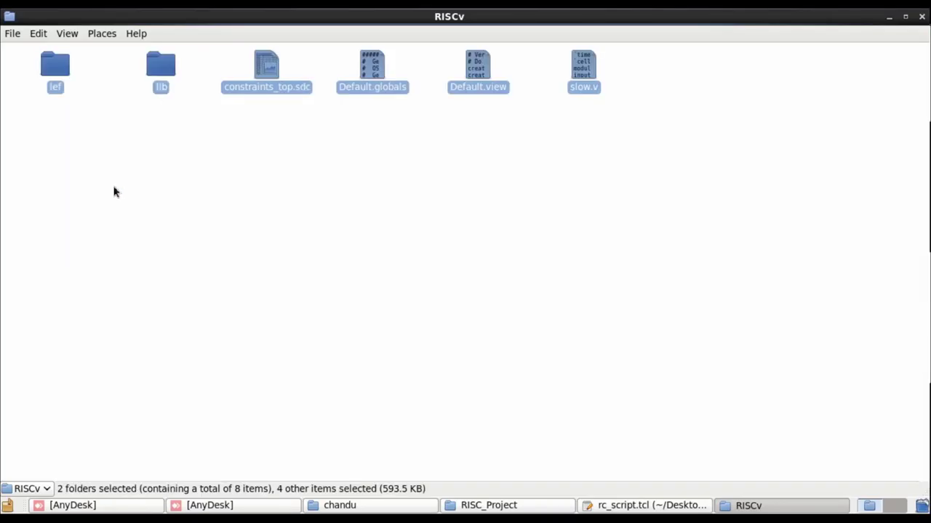
left_click(281, 177)
right_click(281, 176)
left_click(314, 216)
Start a csh shell in the terminal, source /home/cad/cshrc, and rerun an earlier command.
type("csh")
key("Return")
type("source /home/cad/cshrc")
key("Return")
key("Up")
key("Up")
key("Return")
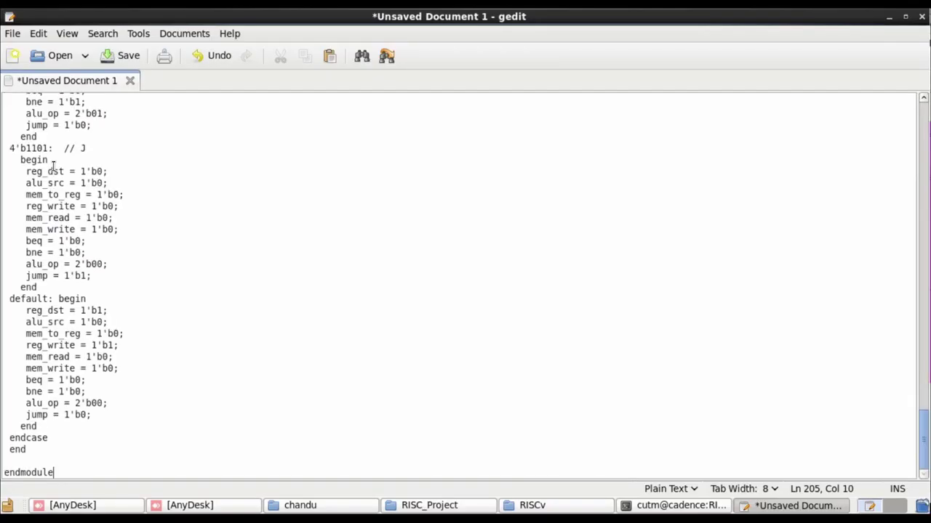
Save the Control_Unit module code as Control_unit.v in the RISCv folder.
scroll(152, 183, "up", 15)
left_click(152, 183)
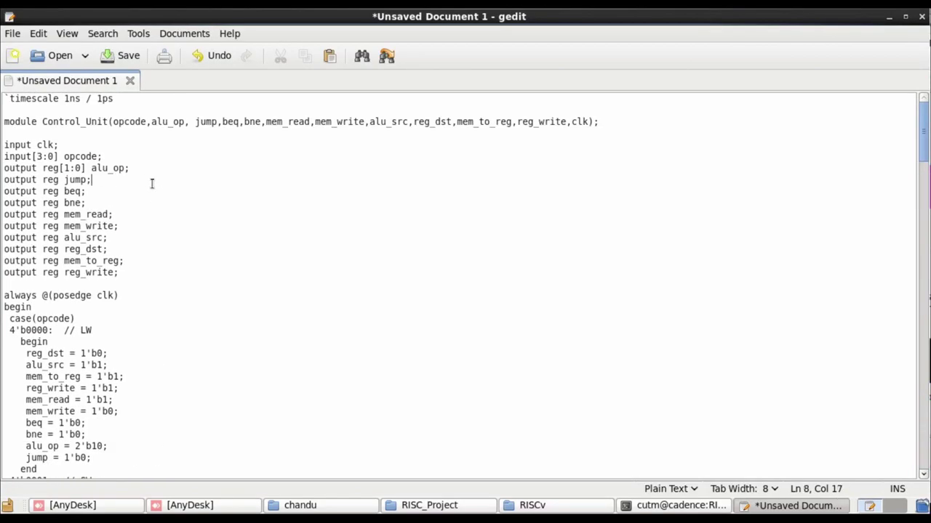
key("ctrl+s")
type("C")
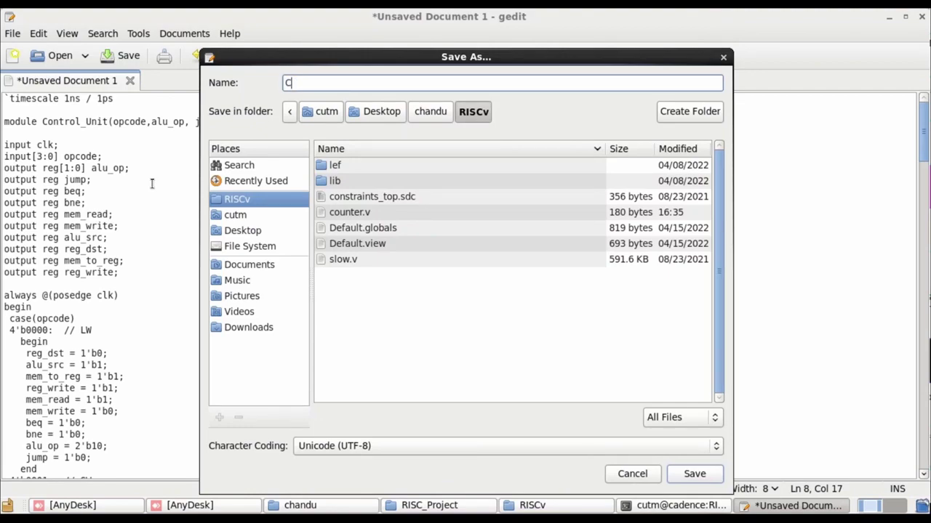
type("ontrol_unit.v")
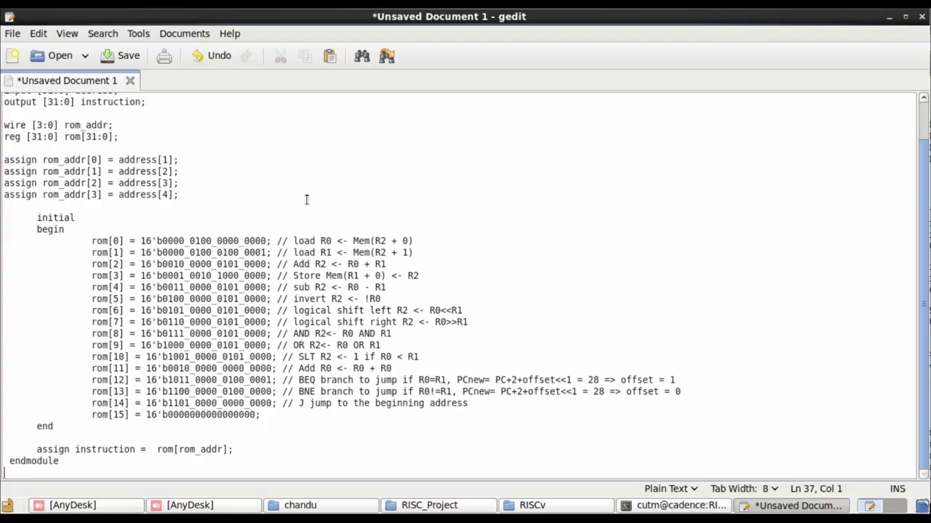
Save the Instruction_Memory module code as Instruction_Memory.v in the RISCv folder.
scroll(306, 200, "up", 2)
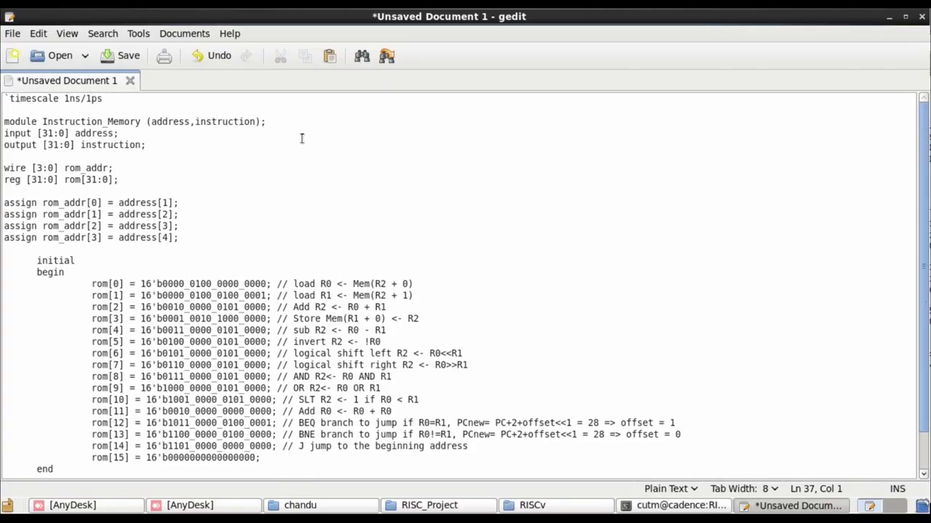
scroll(315, 240, "down", 2)
key("ctrl+s")
type("Instruction_Memory.v")
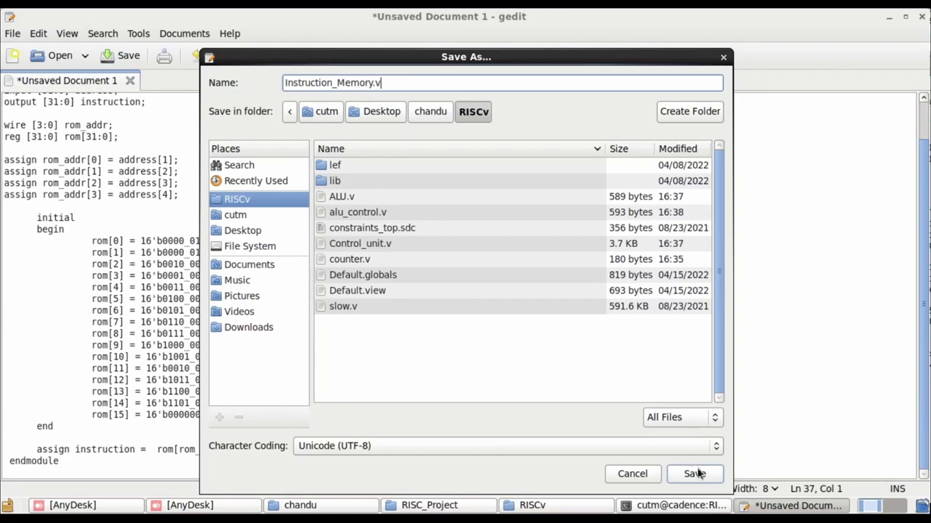
left_click(693, 473)
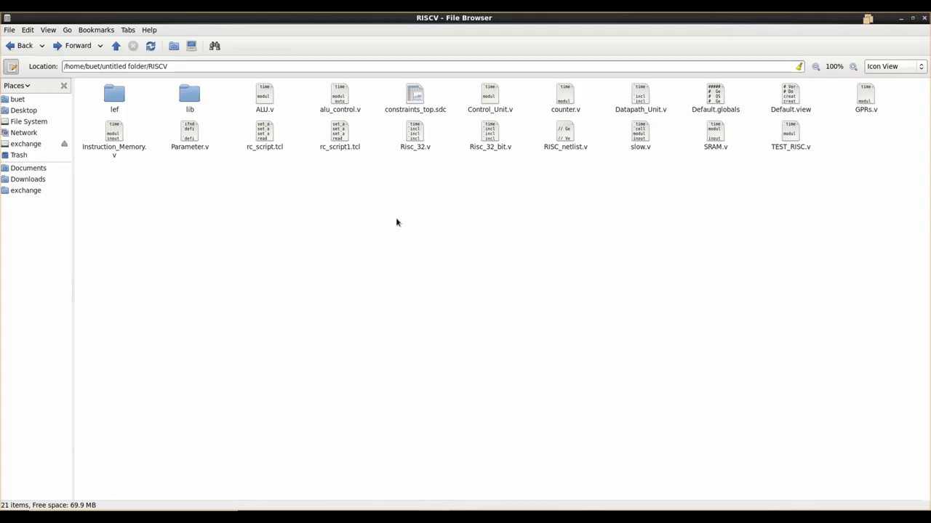
Run nclaunch -new from a terminal in the RISCV folder and choose the Multiple Step run mode.
right_click(397, 221)
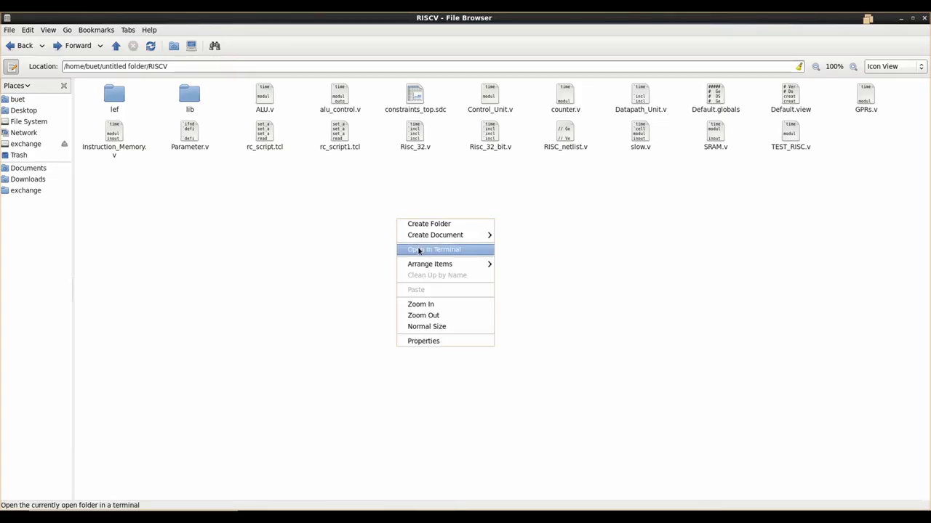
left_click(419, 251)
type("nclaunch -new")
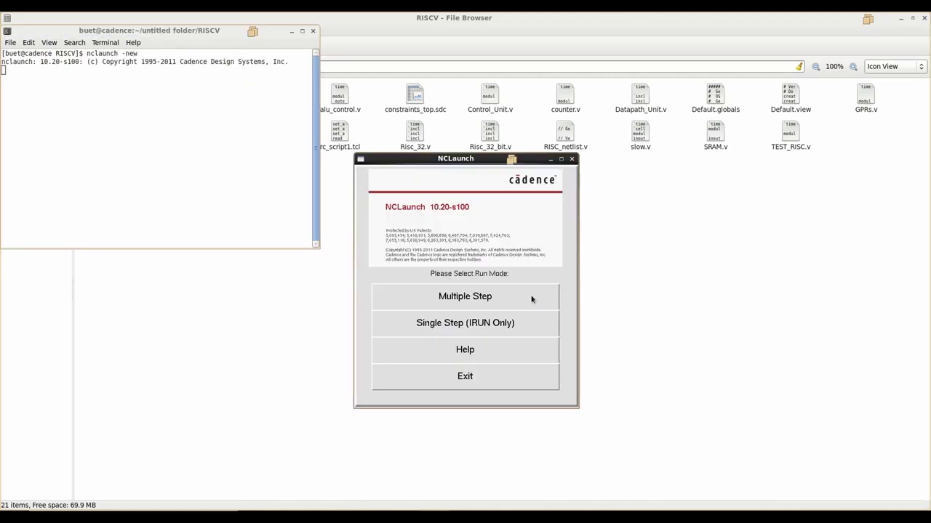
left_click(517, 301)
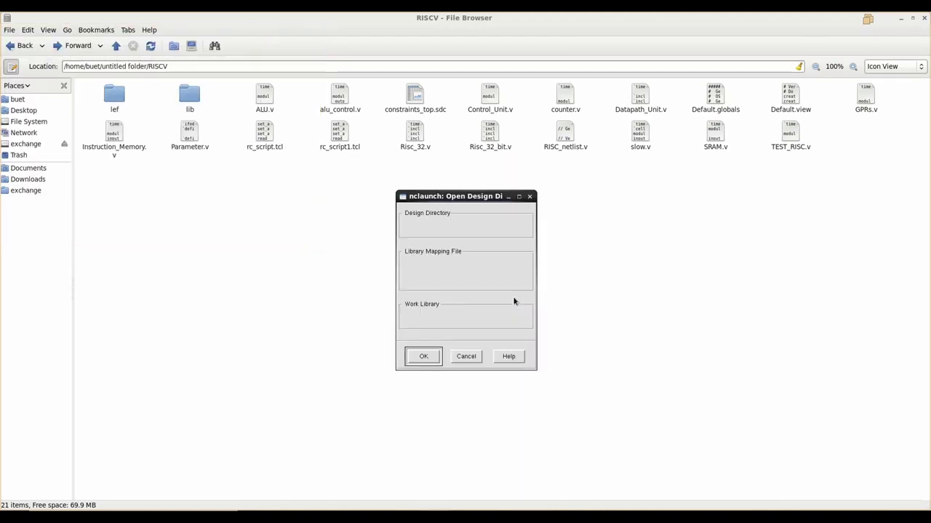
Create the cds.lib file without any included libraries (verilog design) and accept the RISCV design directory.
left_click(468, 281)
left_click(542, 319)
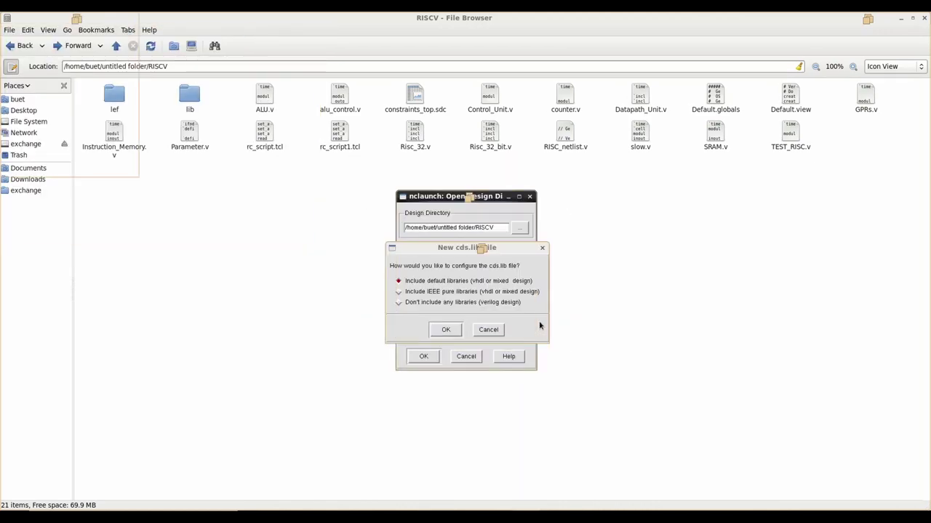
left_click(452, 302)
left_click(444, 330)
left_click(424, 355)
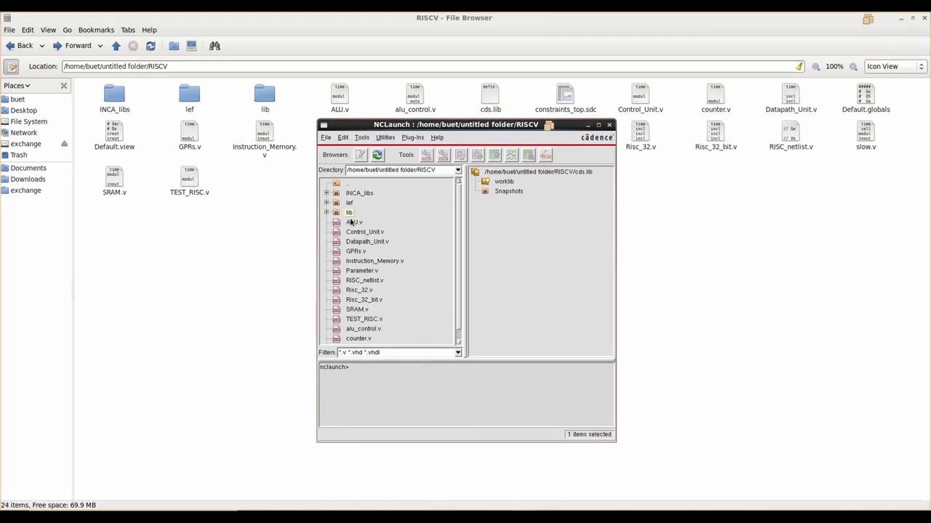
Compile ALU.v, Control_Unit.v, Datapath_Unit.v, GPRs.v, Instruction_Memory.v and Parameter.v one by one with the Verilog compiler.
left_click(349, 222)
left_click(444, 159)
left_click(360, 232)
left_click(443, 159)
left_click(364, 243)
left_click(443, 159)
left_click(356, 251)
left_click(443, 159)
left_click(378, 262)
left_click(444, 158)
left_click(364, 272)
left_click(443, 159)
Compile Risc_32.v, Risc_32_bit.v, SRAM.v, alu_control.v and counter.v one by one with the Verilog compiler.
left_click(361, 291)
left_click(443, 158)
left_click(363, 299)
left_click(442, 158)
left_click(357, 310)
left_click(442, 159)
left_click(363, 329)
left_click(442, 158)
left_click_drag(458, 276, 459, 290)
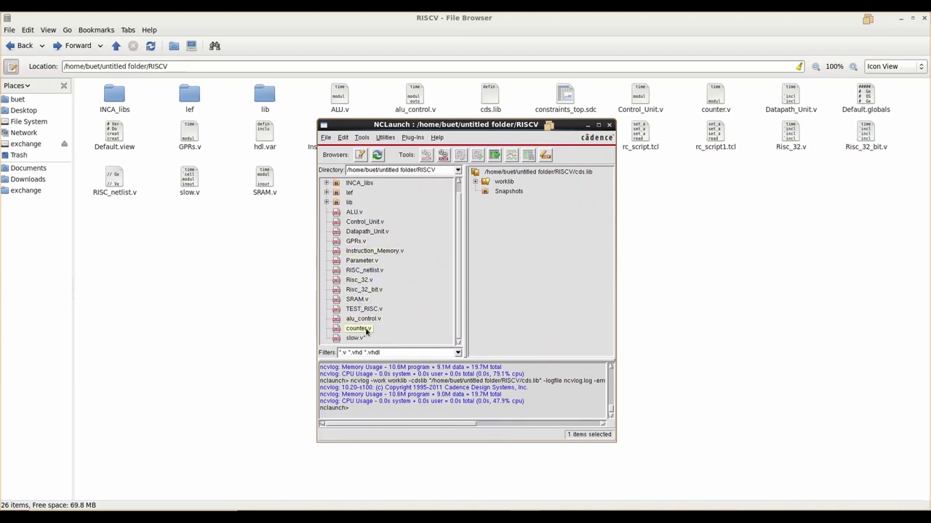
left_click(365, 330)
left_click(443, 158)
Elaborate the worklib modules ALU, Control_Unit, Datapath_Unit, GPRs and Instruction_Memory one by one.
left_click(476, 182)
left_click(511, 192)
left_click(460, 157)
left_click(513, 201)
left_click(460, 157)
left_click(520, 212)
left_click(461, 156)
left_click(513, 222)
left_click(461, 156)
left_click(516, 231)
left_click(461, 157)
Elaborate the worklib modules SRAM, alu_control, counter and Risc_32_bit one by one.
left_click(517, 249)
left_click(461, 157)
left_click(462, 157)
left_click(516, 270)
left_click(461, 157)
left_click(520, 241)
left_click(461, 156)
Compile the TEST_RISC.v testbench and elaborate its TEST_RISC module in worklib.
left_click(364, 310)
left_click(446, 158)
left_click(521, 260)
left_click(461, 156)
Launch the simulator on the worklib.TEST_RISC:module snapshot.
left_click(475, 289)
left_click_drag(611, 279, 610, 295)
left_click(541, 349)
left_click(477, 158)
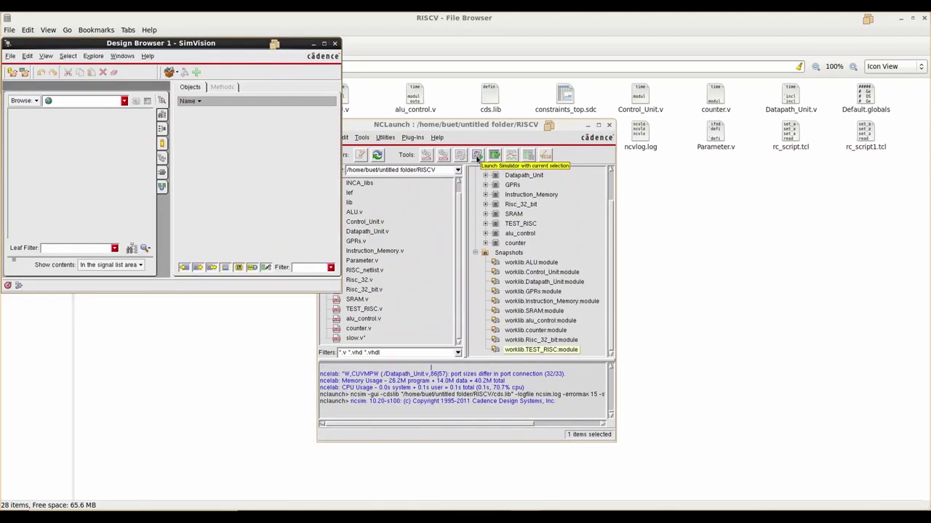
Send the TEST_RISC signals to a waveform window and run the simulation.
left_click(325, 46)
right_click(65, 125)
mouse_move(93, 224)
left_click(152, 229)
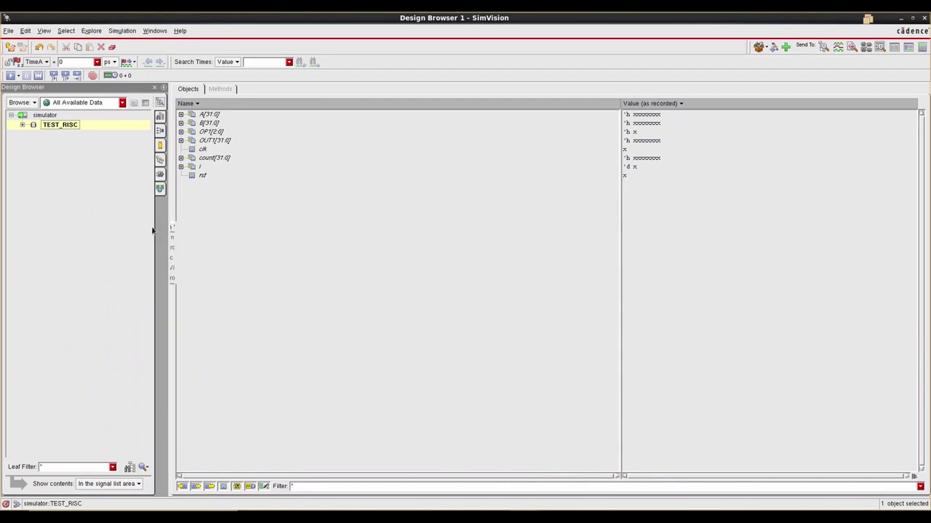
left_click(474, 43)
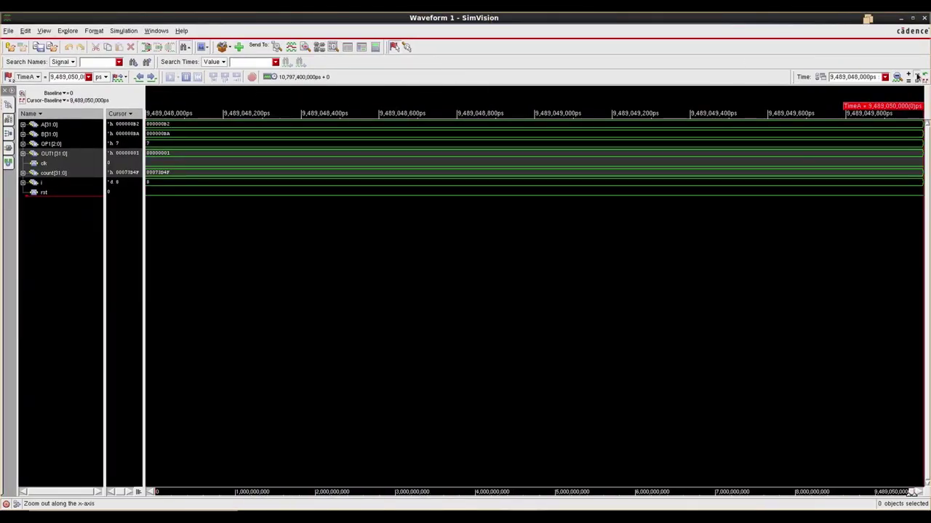
Examine the signal waveforms by placing the time cursor in the intervals where OP1 is 0, 1 and 2.
left_click(917, 74)
left_click(917, 74)
left_click(917, 75)
left_click(917, 74)
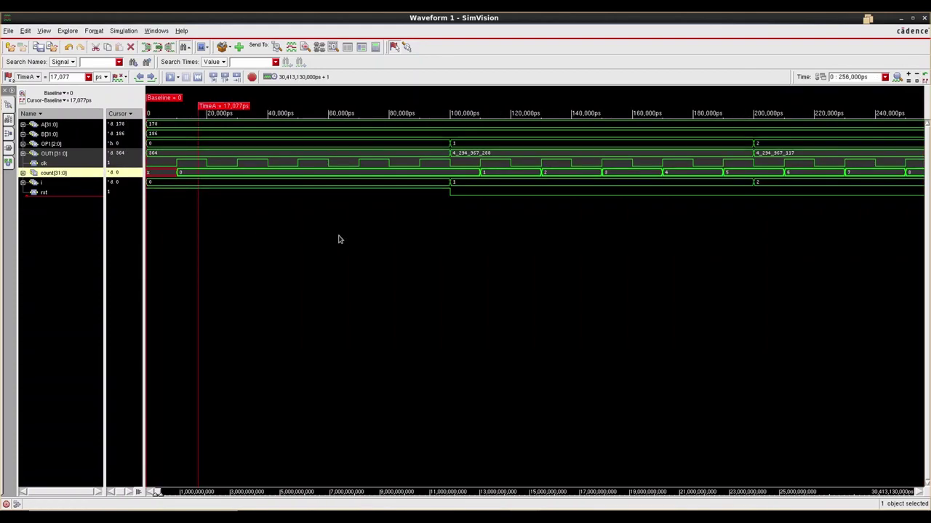
left_click(161, 131)
left_click(329, 153)
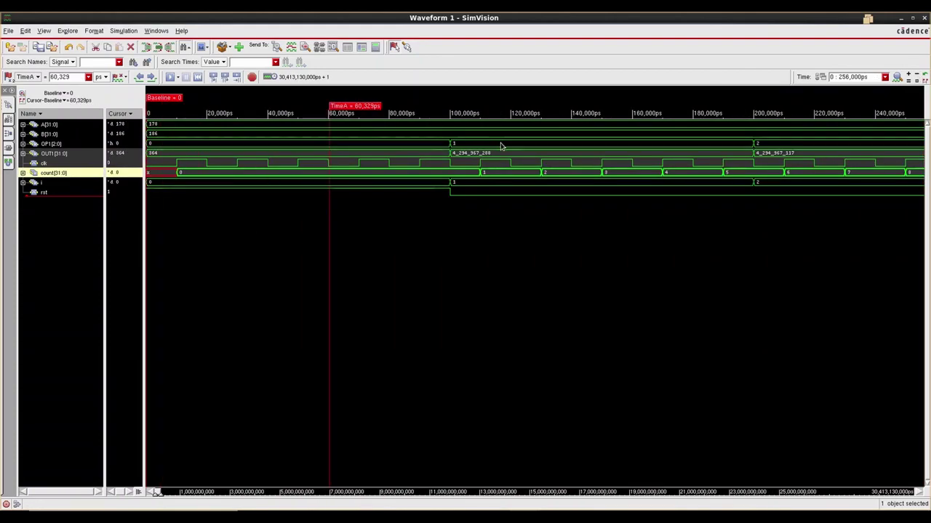
left_click(474, 148)
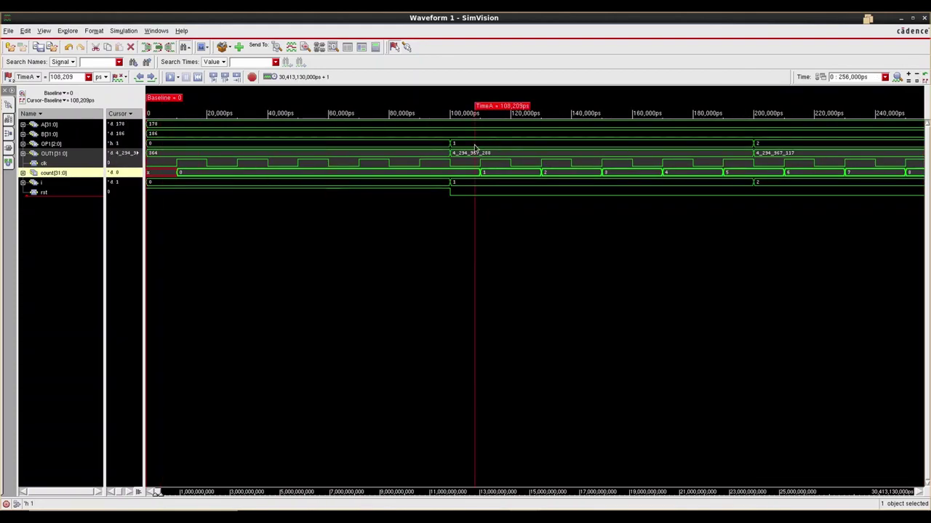
left_click(815, 150)
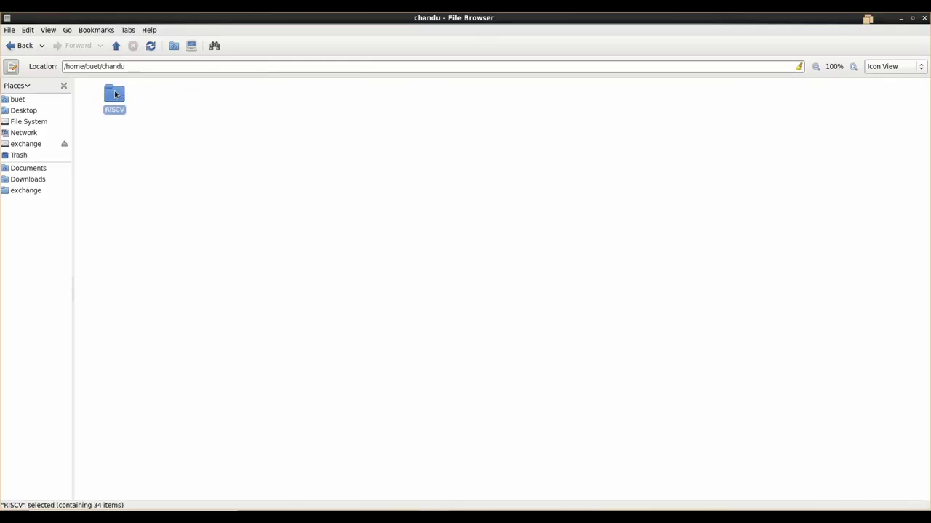
Copy the location path of slow.lib in the RISCV lib/90 folder from the file's properties.
double_click(115, 94)
double_click(263, 106)
double_click(189, 94)
right_click(267, 102)
left_click(292, 232)
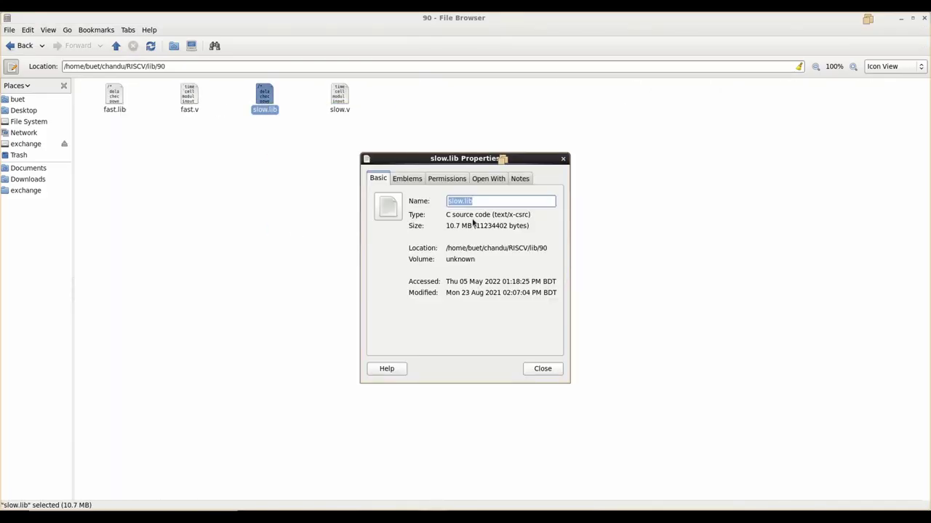
left_click_drag(570, 271, 656, 272)
left_click_drag(445, 249, 551, 249)
key("ctrl+c")
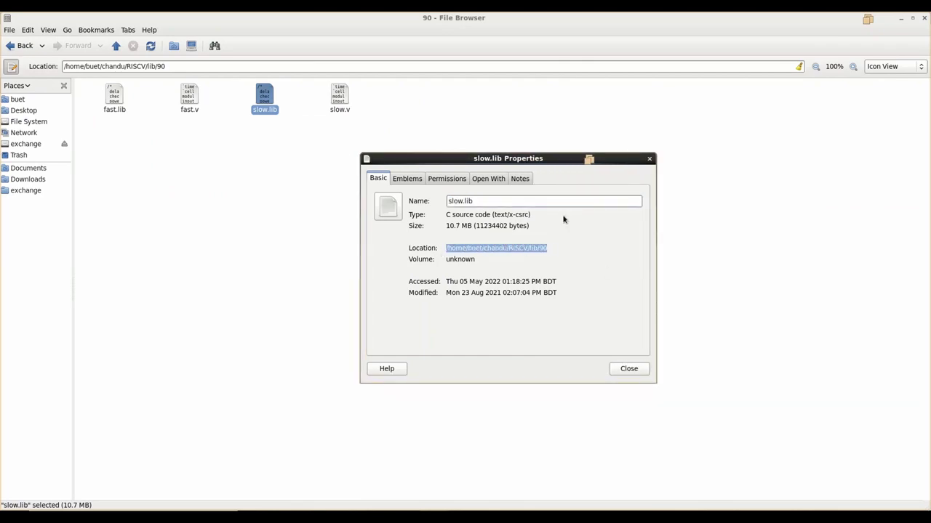
left_click(649, 158)
Set lib_search_path in rc_script.tcl to the copied RISCV/lib/90 path and save the script.
left_click(11, 47)
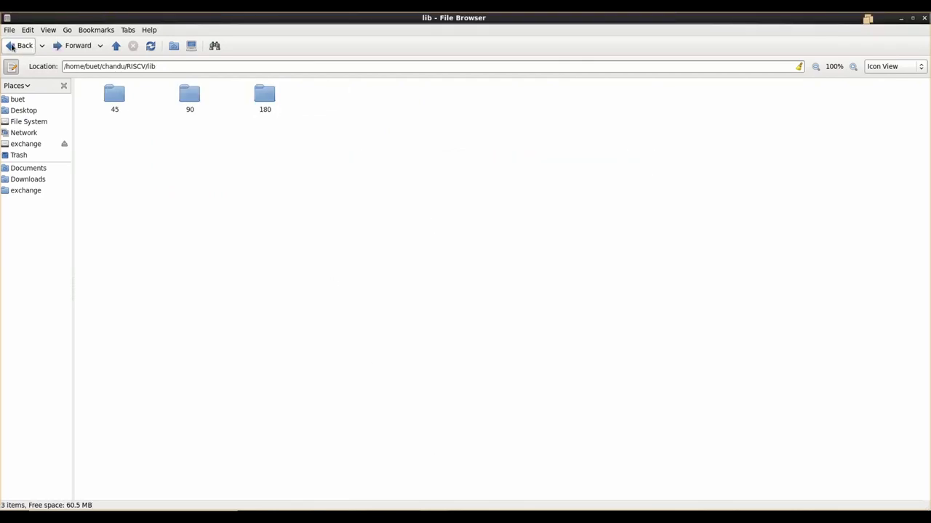
left_click(12, 46)
double_click(414, 175)
left_click_drag(100, 76, 269, 76)
key("ctrl+v")
key("ctrl+s")
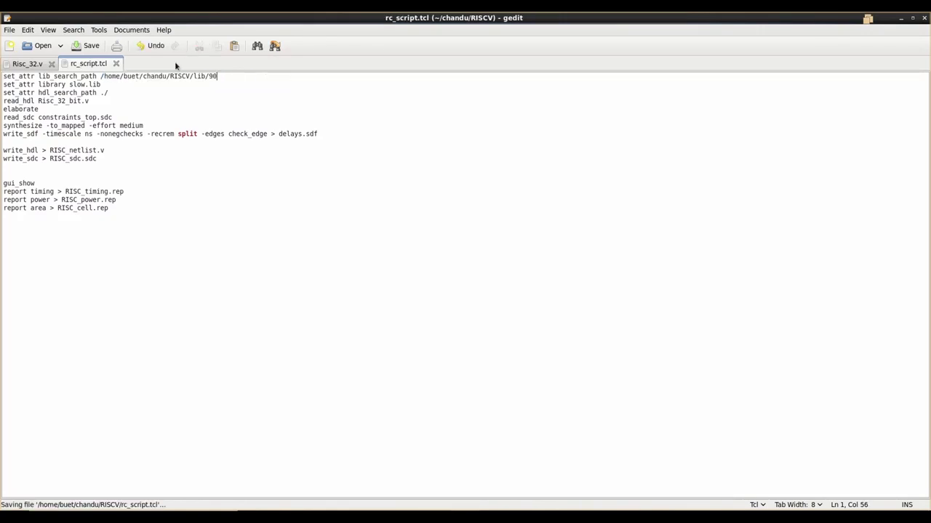
Set lib_search_path in rc_script1.tcl to the copied RISCV/lib/90 path and save the script.
key("alt+Tab")
double_click(496, 181)
left_click_drag(101, 77, 274, 76)
key("ctrl+v")
key("ctrl+s")
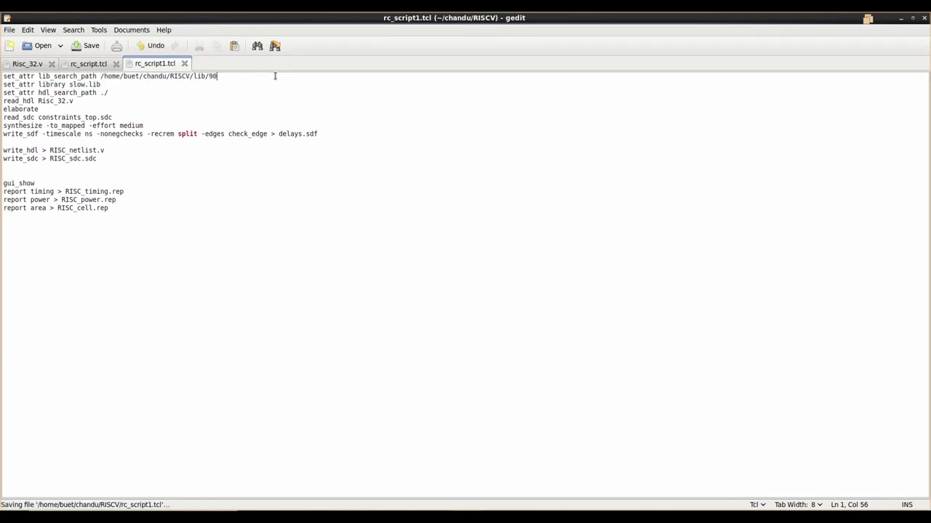
Display the contents of Default.globals from the RISCV folder.
key("alt+Tab")
left_click(513, 305)
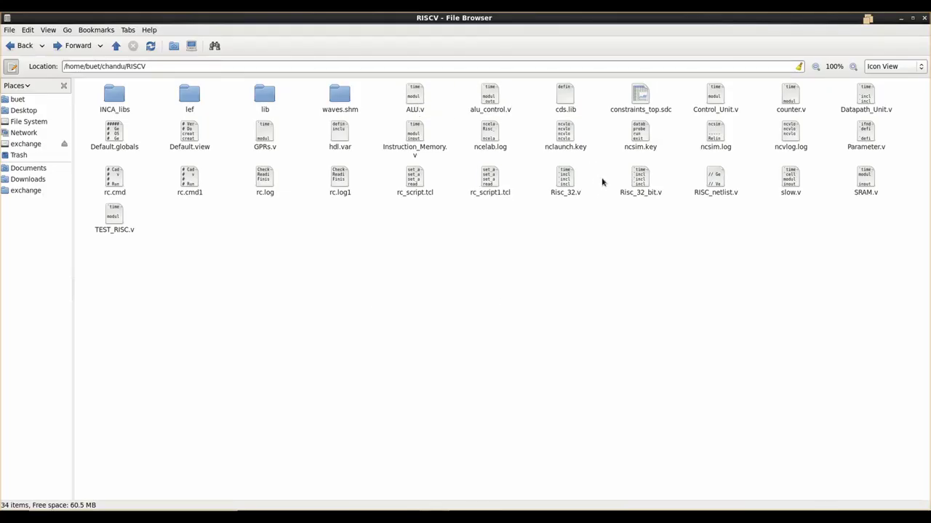
double_click(125, 133)
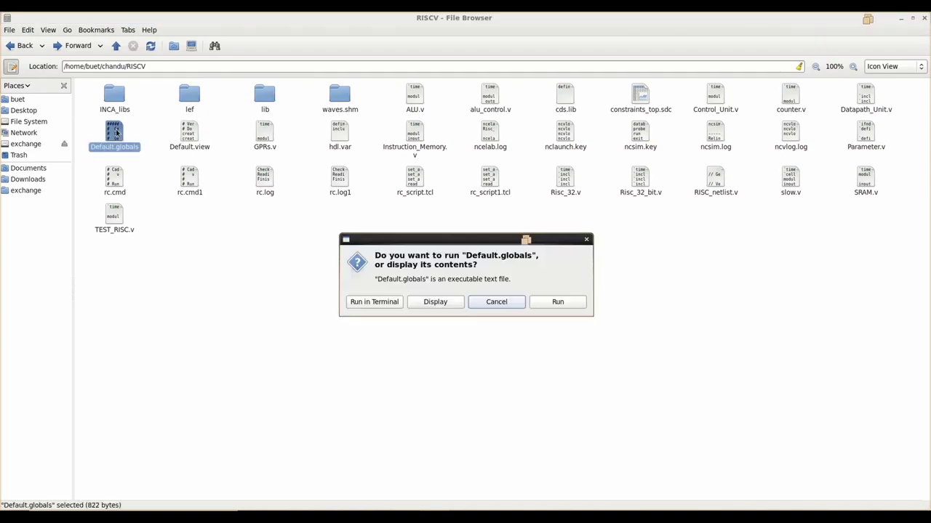
left_click(441, 304)
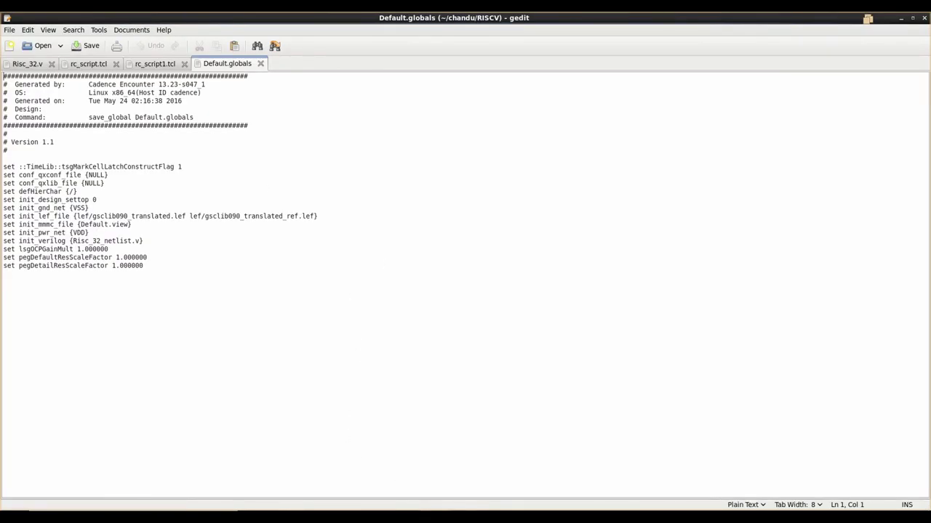
Replace the slow.lib and fast.lib folder paths in Default.view's MAX_timing and MIn_timing lines with the copied RISCV/lib/90 path and save.
key("alt+Tab")
double_click(188, 133)
left_click(438, 305)
left_click_drag(176, 93, 329, 93)
key("ctrl+v")
left_click_drag(178, 101, 318, 101)
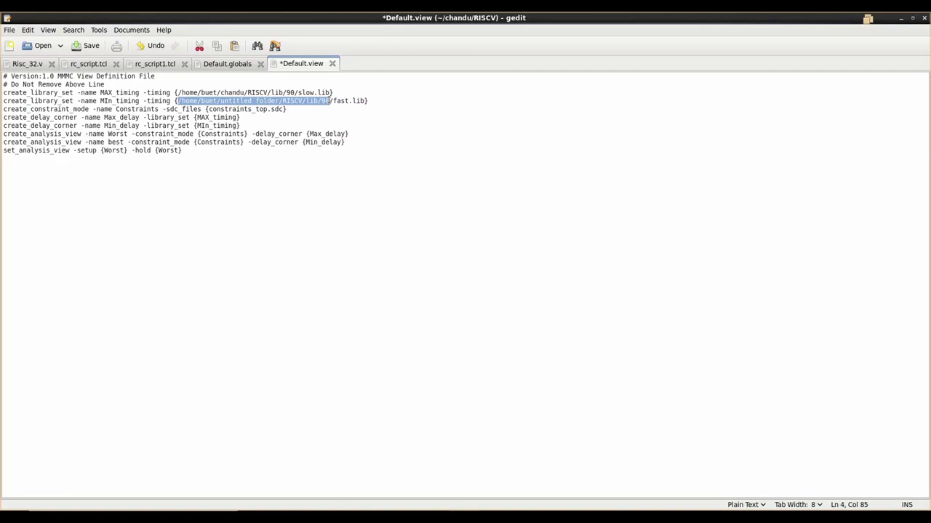
key("ctrl+v")
key("ctrl+s")
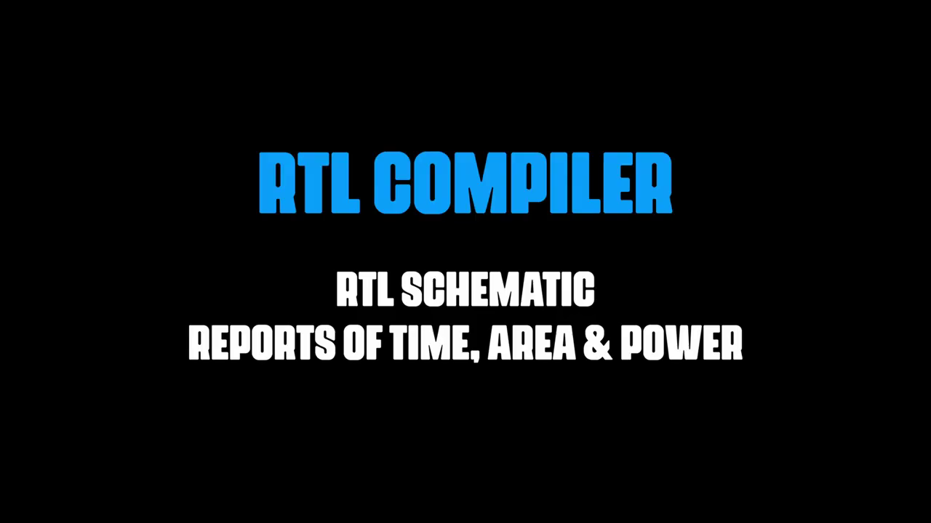
Run rc -f rc_script.tcl -gui from a terminal in the RISCV folder and display the Risc_32_bit schematic.
right_click(293, 233)
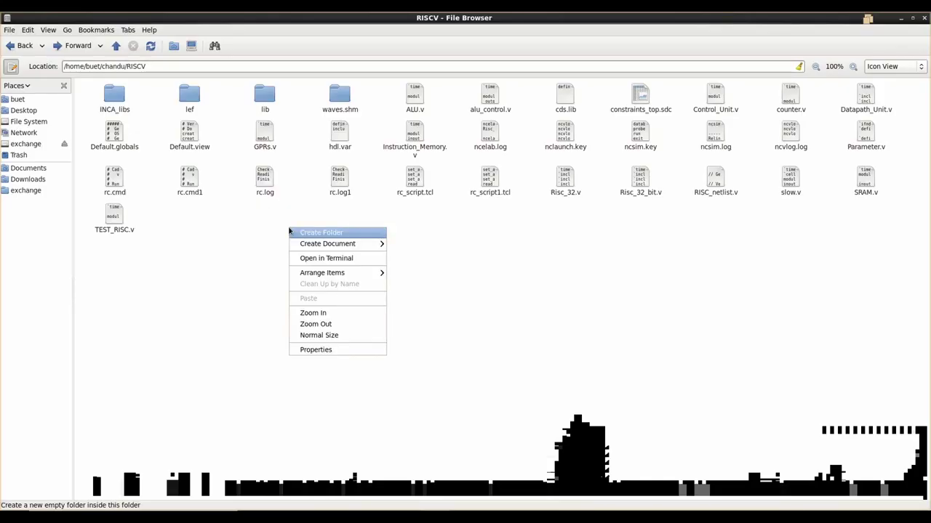
left_click(320, 258)
type("rc -f rc_script.tcl -gui")
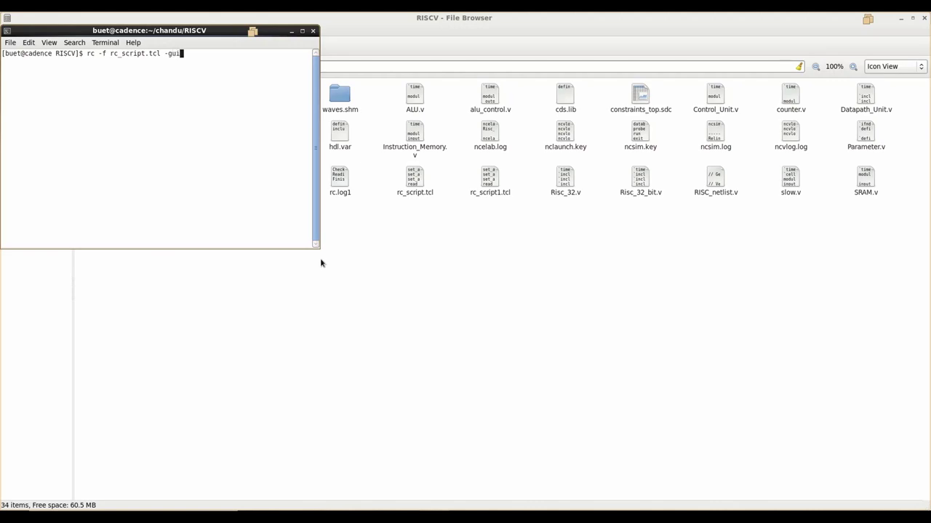
key("Return")
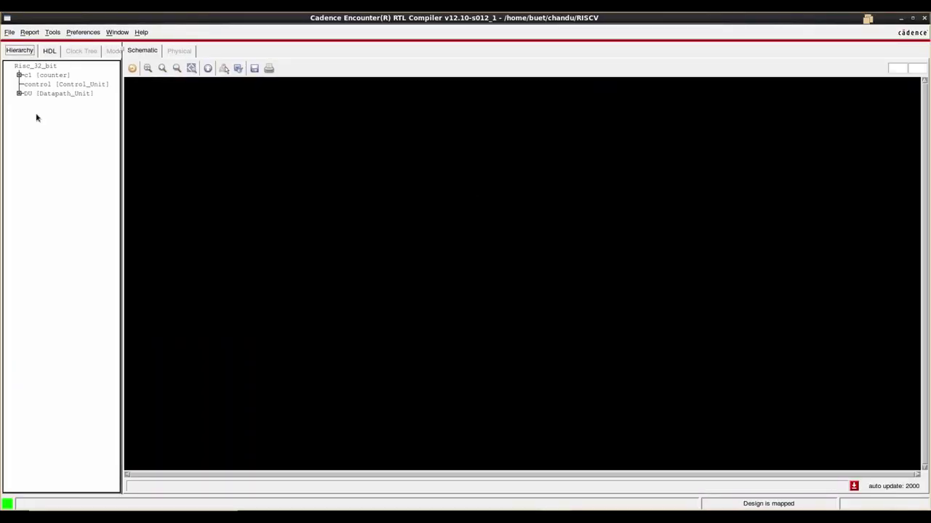
left_click(41, 66)
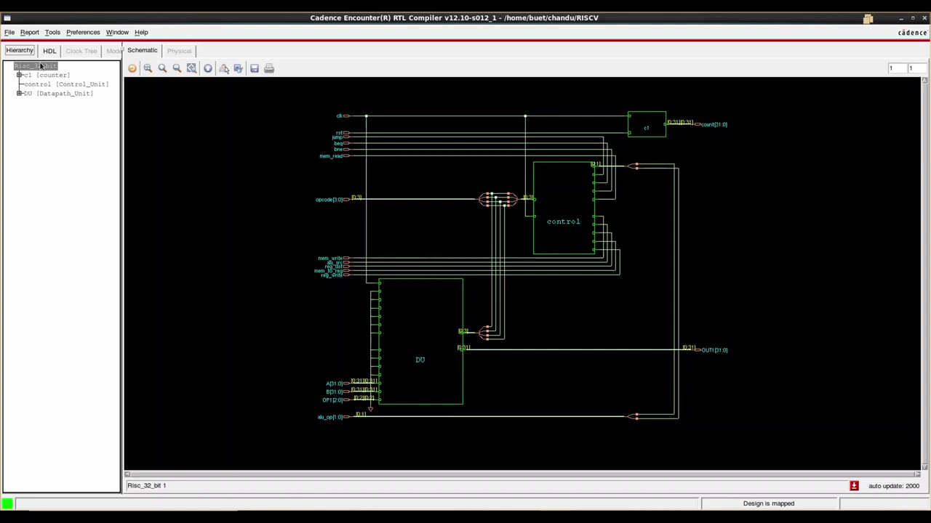
Display the schematics of the c1 counter, control and DU datapath blocks from the design hierarchy.
left_click(44, 75)
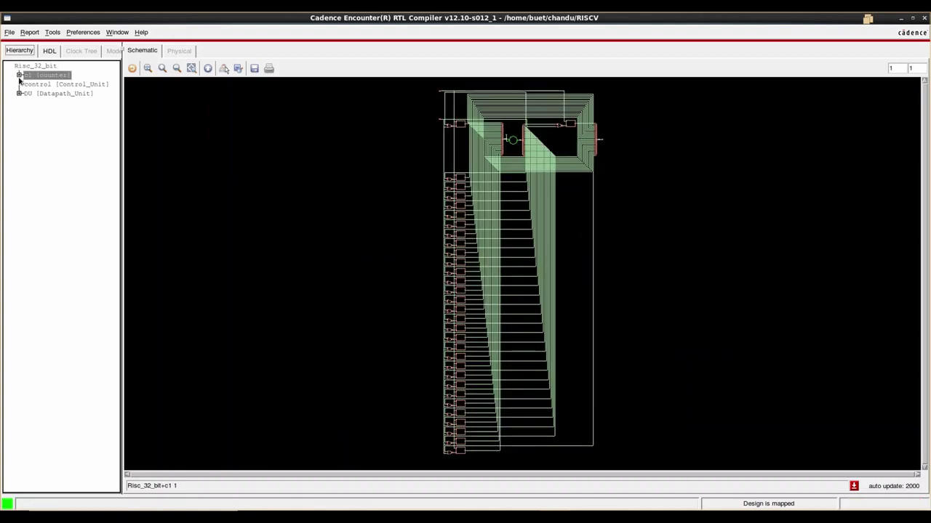
left_click(19, 74)
left_click(58, 84)
left_click(40, 94)
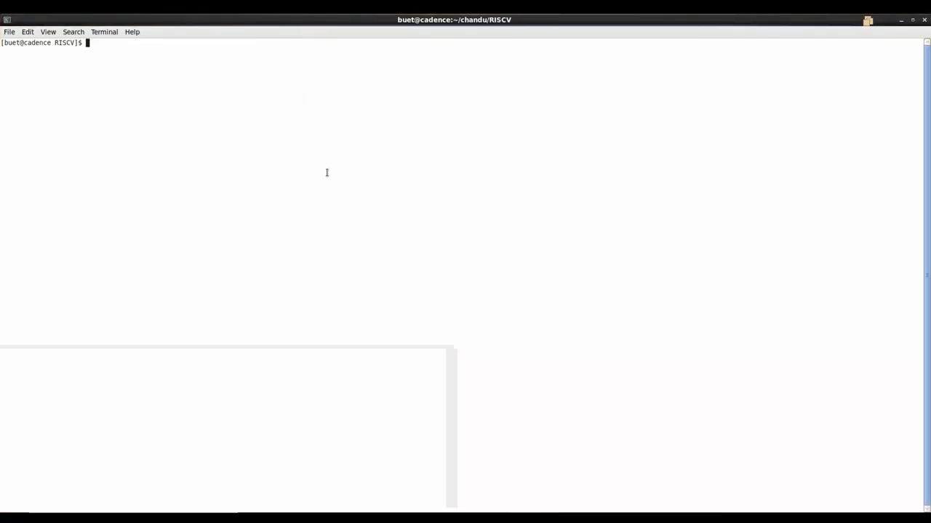
Launch Encounter from the project terminal and add RISC_netlist.v as the Verilog netlist for the design import.
type("encounter")
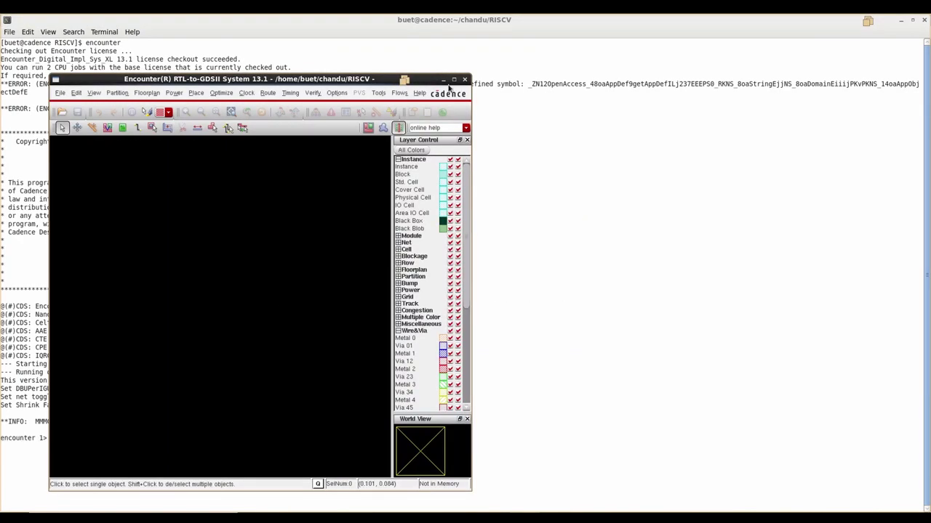
left_click(454, 80)
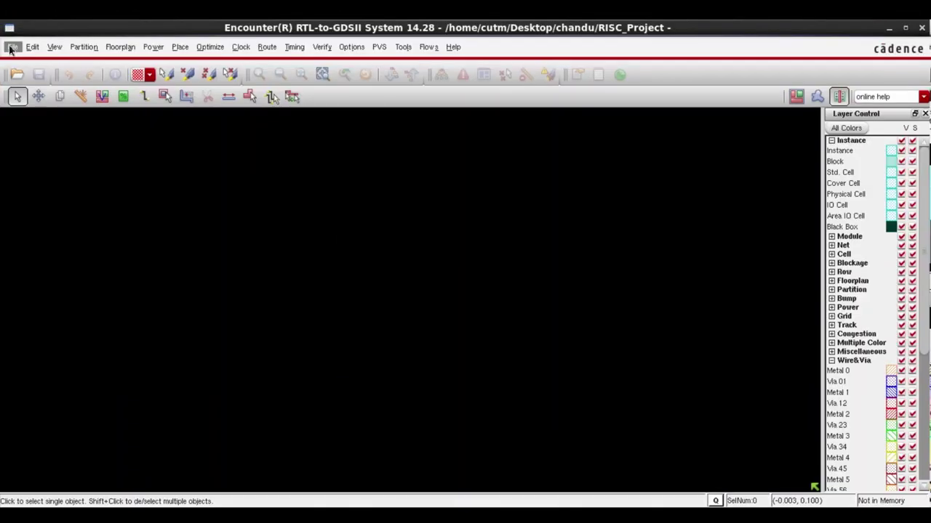
left_click(12, 46)
left_click(32, 69)
left_click(440, 79)
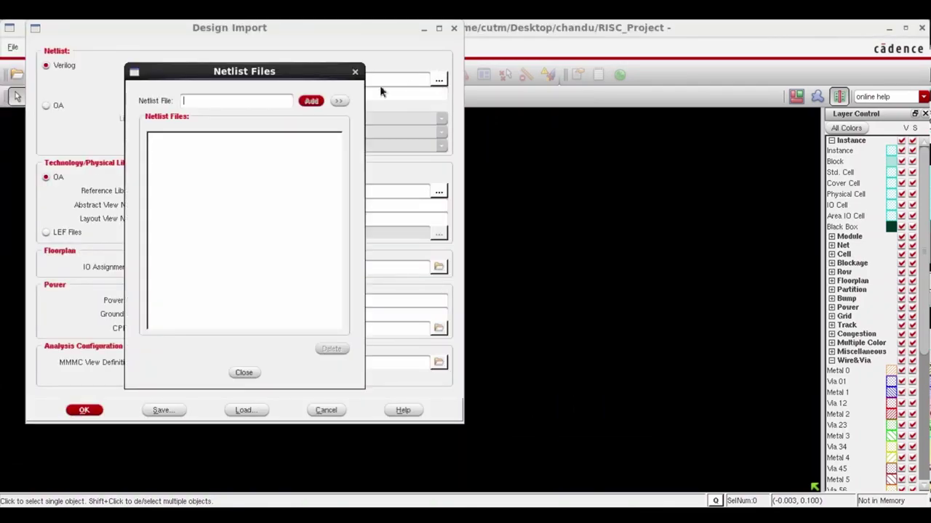
left_click(337, 101)
double_click(413, 303)
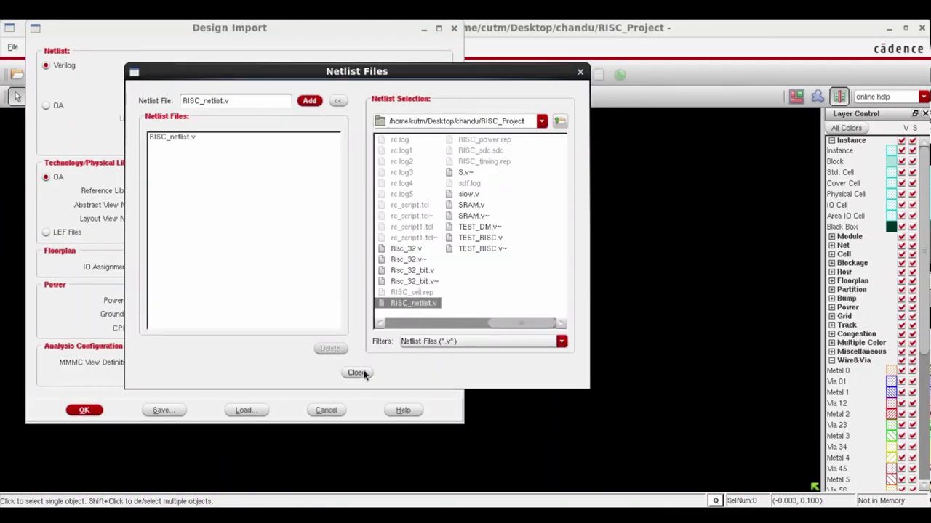
left_click(360, 373)
Load the saved import settings with the gsclib090 LEF files, VDD/VSS nets and Default.view, and import the design.
left_click(244, 410)
left_click(418, 329)
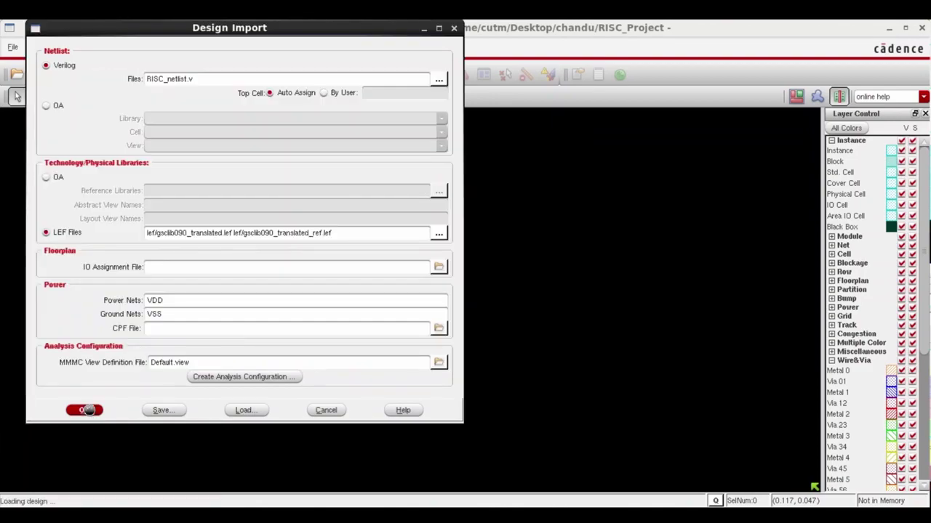
left_click(85, 410)
Specify the floorplan with core-to-IO-boundary margins of 10 microns on all four sides.
left_click(114, 45)
left_click(141, 65)
type("10")
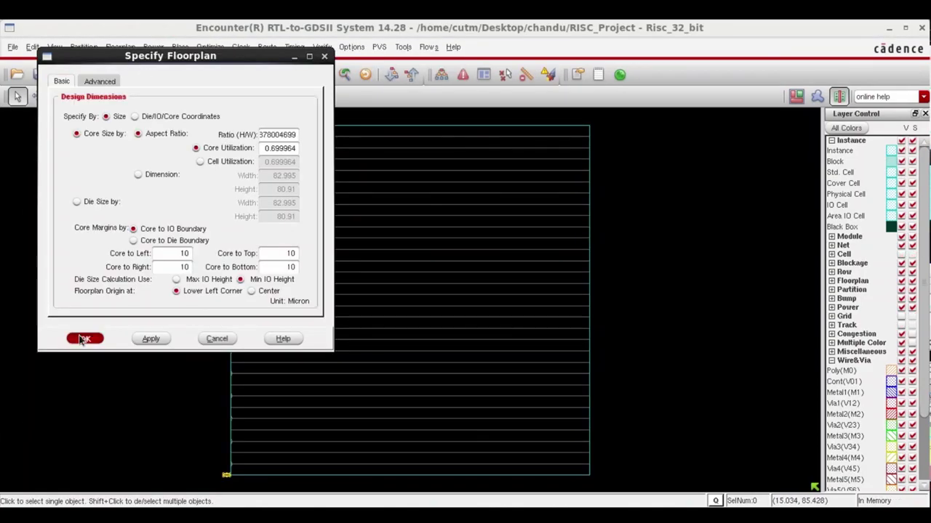
left_click(83, 338)
Add VDD and VSS rings around the core boundary with Metal9 H as the top layer and the offset centered in the channel.
left_click(154, 47)
mouse_move(178, 92)
left_click(269, 101)
left_click(275, 138)
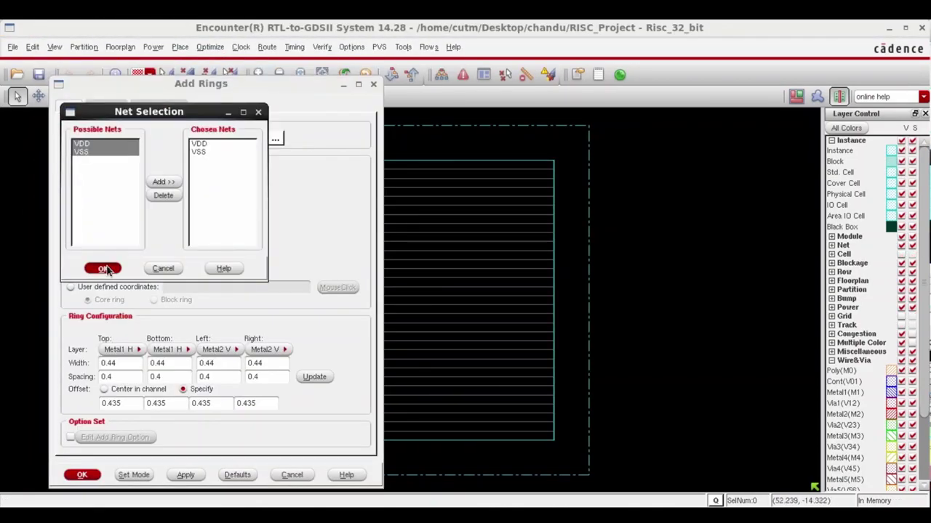
left_click(100, 269)
left_click(122, 350)
left_click(134, 463)
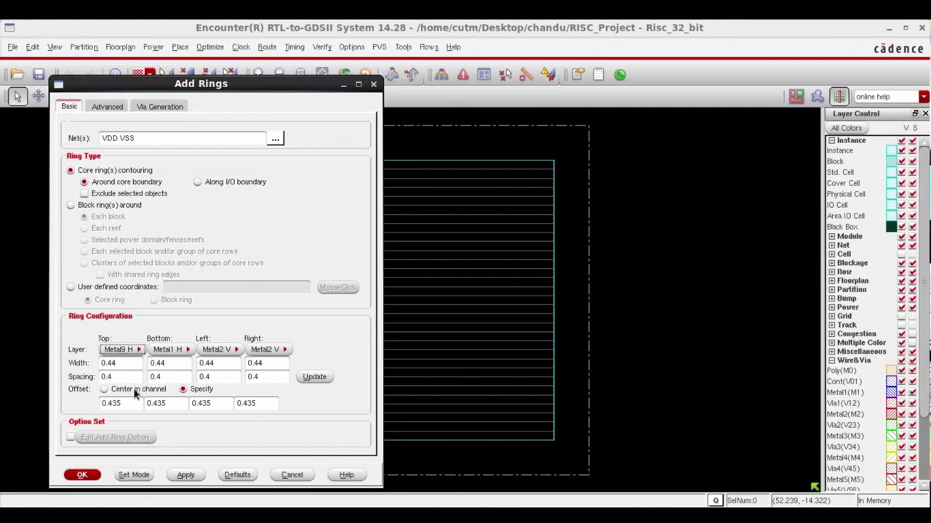
left_click_drag(125, 362, 107, 362)
left_click(104, 389)
left_click(82, 475)
Add vertical power stripes across the core, with the set pattern defined by number of sets.
left_click(153, 46)
mouse_move(178, 91)
left_click(259, 113)
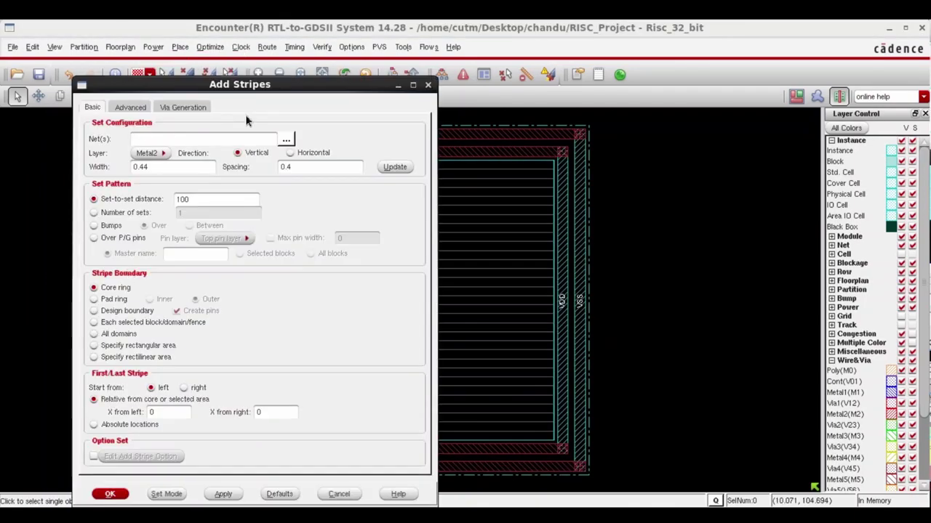
left_click(93, 212)
left_click(113, 497)
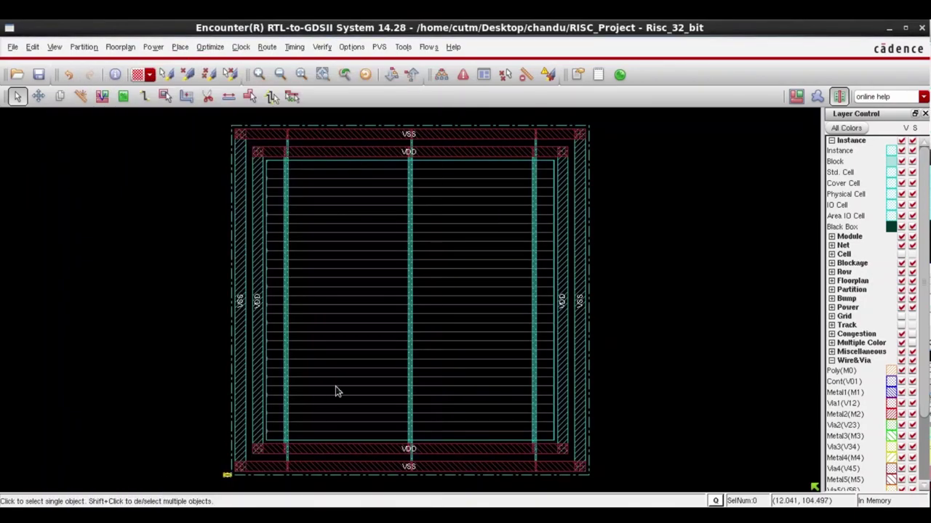
Special-route the VDD and VSS nets between Metal1 and Metal9 with jogging and layer change allowed.
left_click(267, 47)
left_click(284, 99)
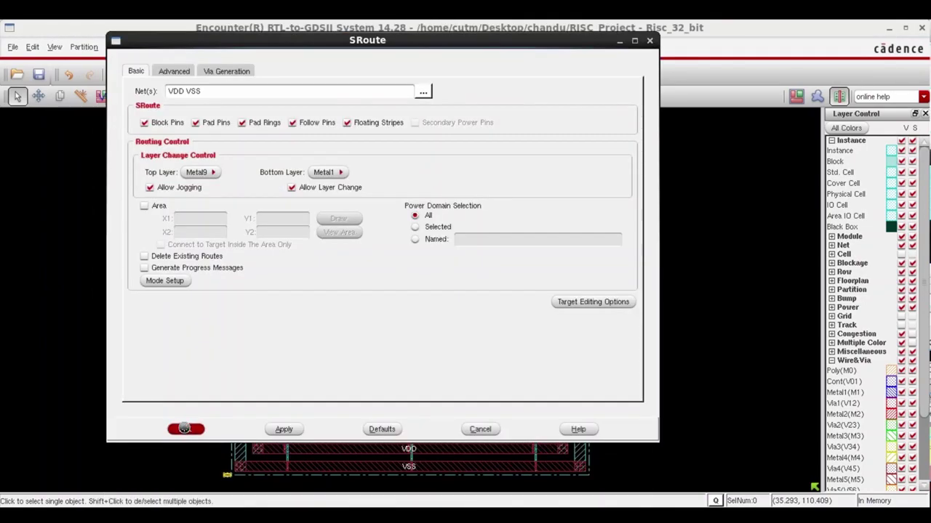
left_click(184, 430)
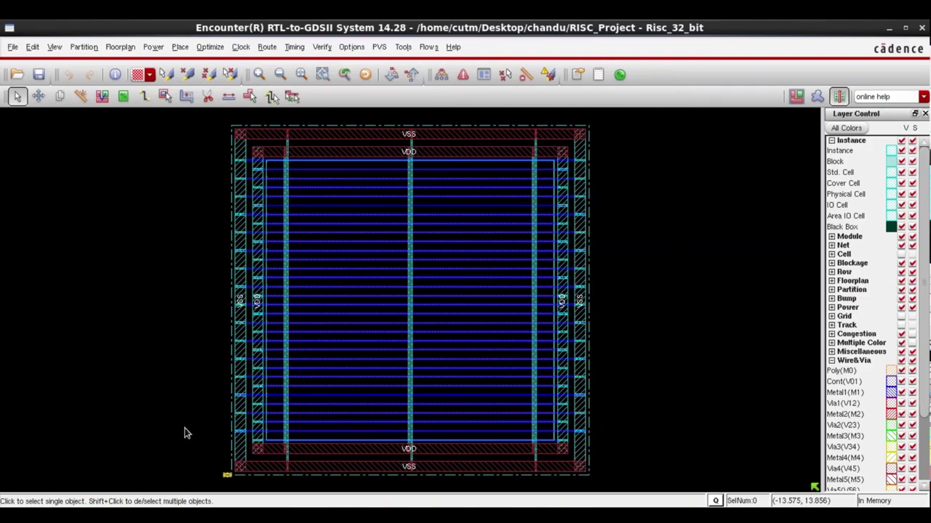
Run a Pre-Place setup timing analysis into timingReports and show its summary in the terminal.
left_click(294, 46)
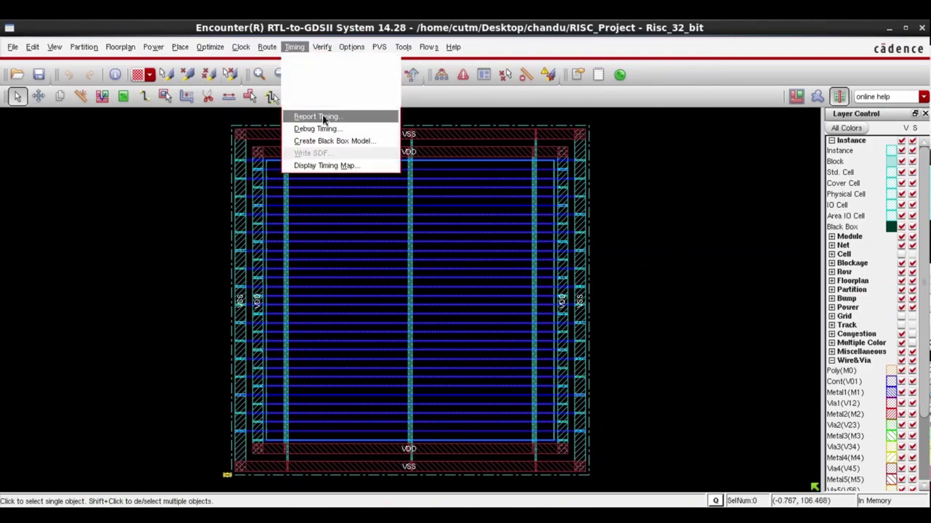
left_click(324, 117)
left_click(48, 263)
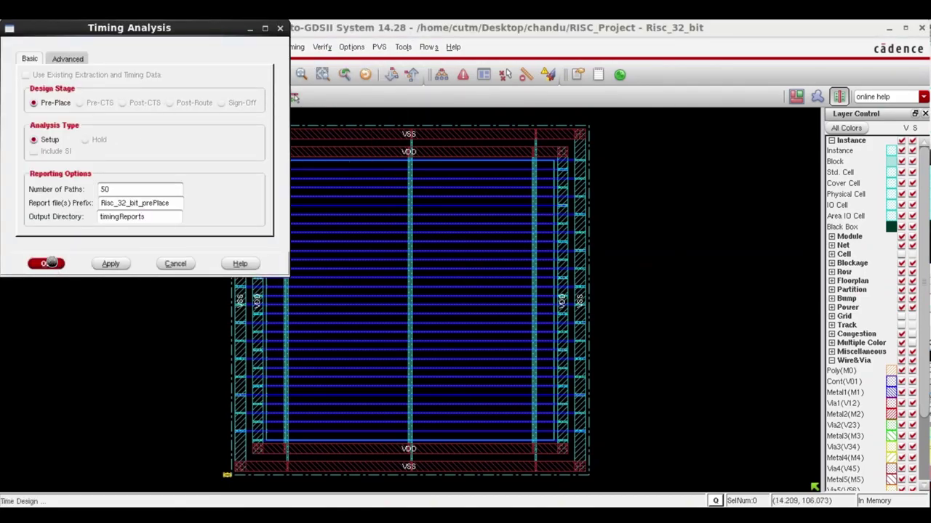
left_click(426, 40)
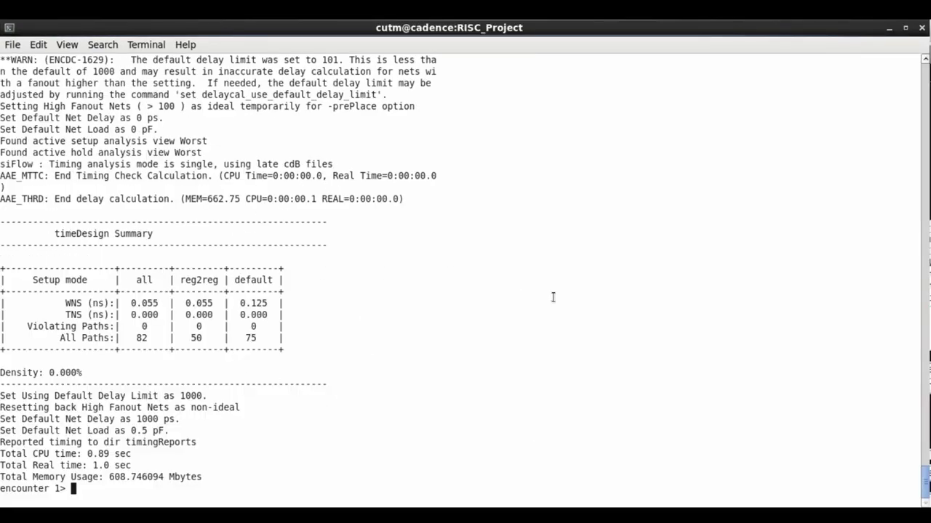
Place the standard cells in the Risc_32_bit floorplan.
left_click(180, 46)
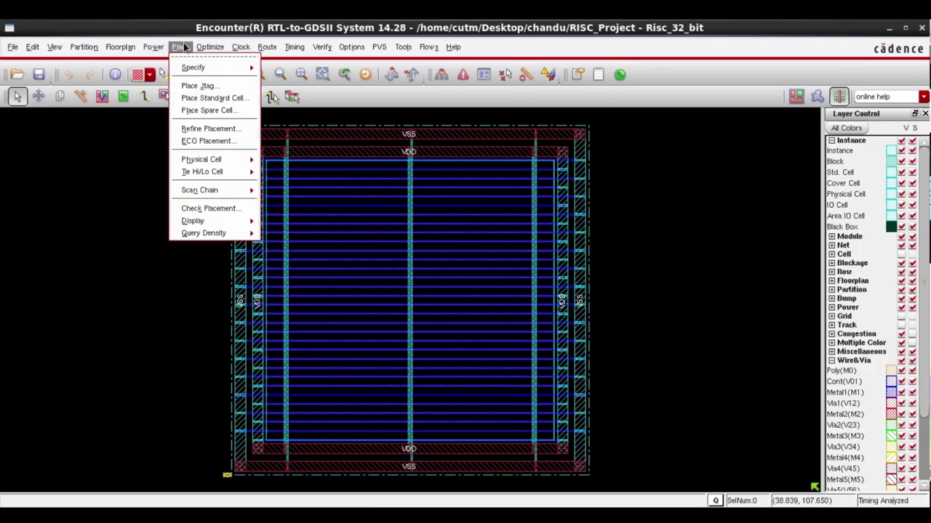
left_click(197, 97)
left_click(48, 161)
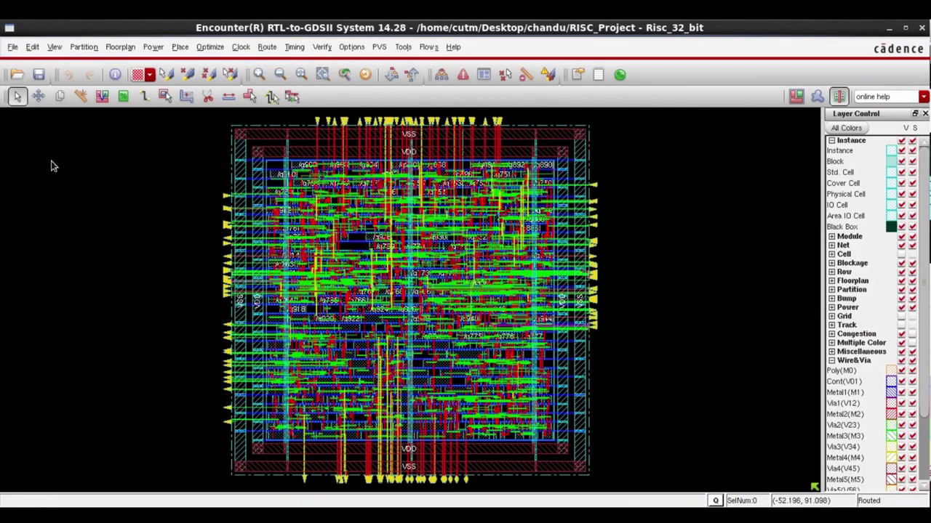
Run a Pre-CTS setup timing analysis with 50 paths and the Risc_32_bit_preCTS report prefix.
left_click(294, 47)
left_click(318, 118)
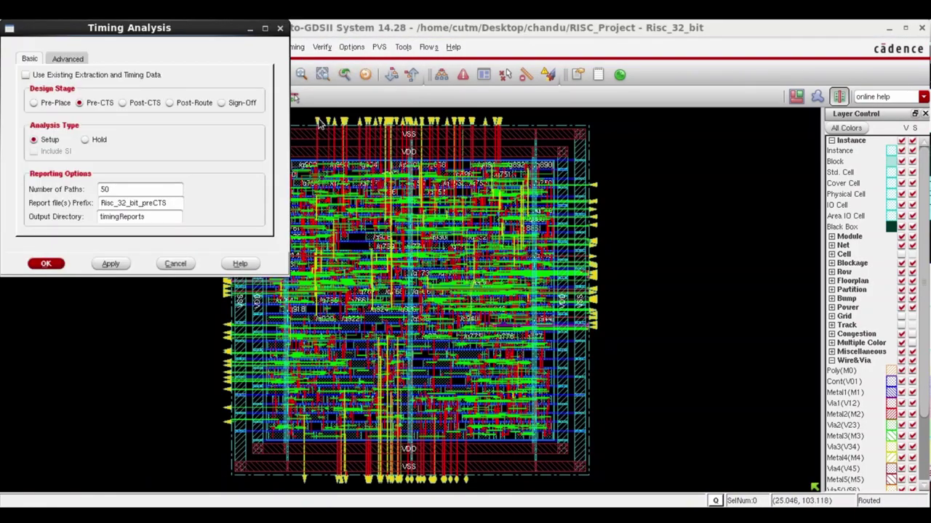
left_click(46, 264)
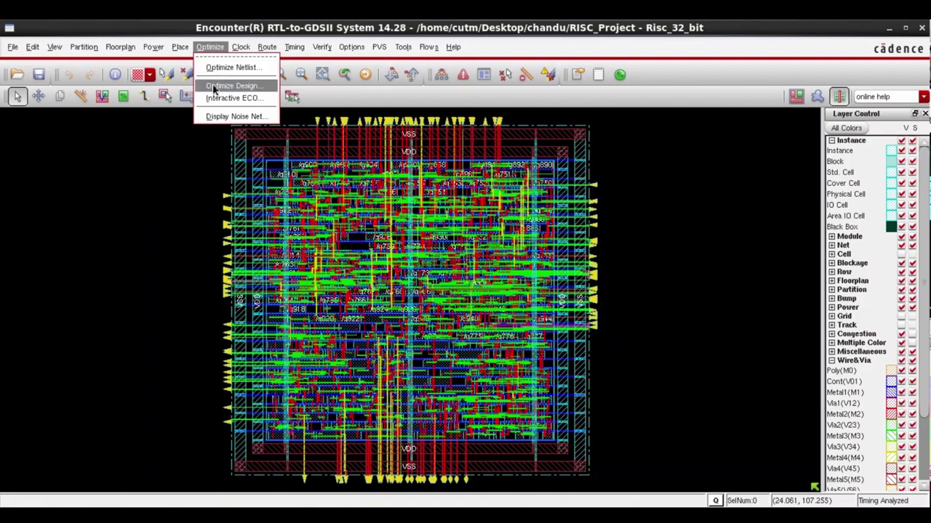
Optimize the design at the Pre-CTS stage for setup, max cap and max tran, and rerun the Pre-CTS setup timing report.
left_click(215, 85)
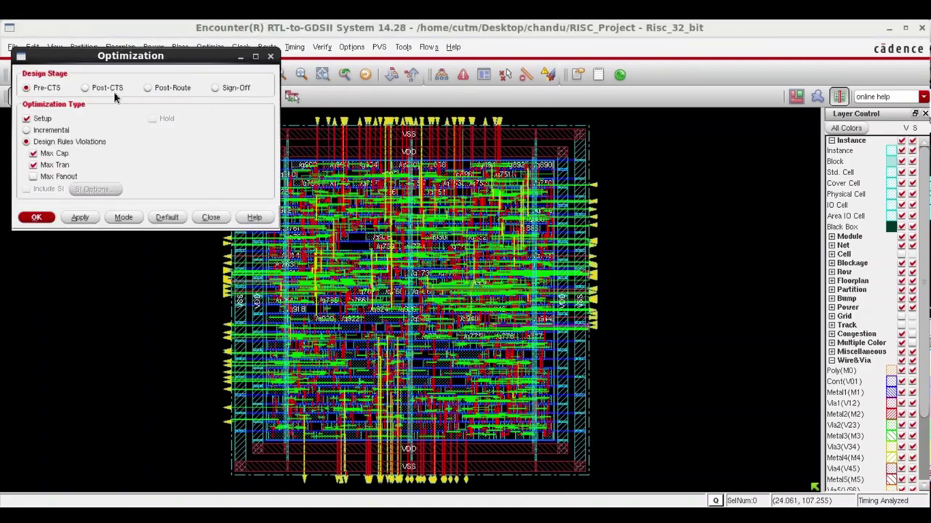
left_click(38, 219)
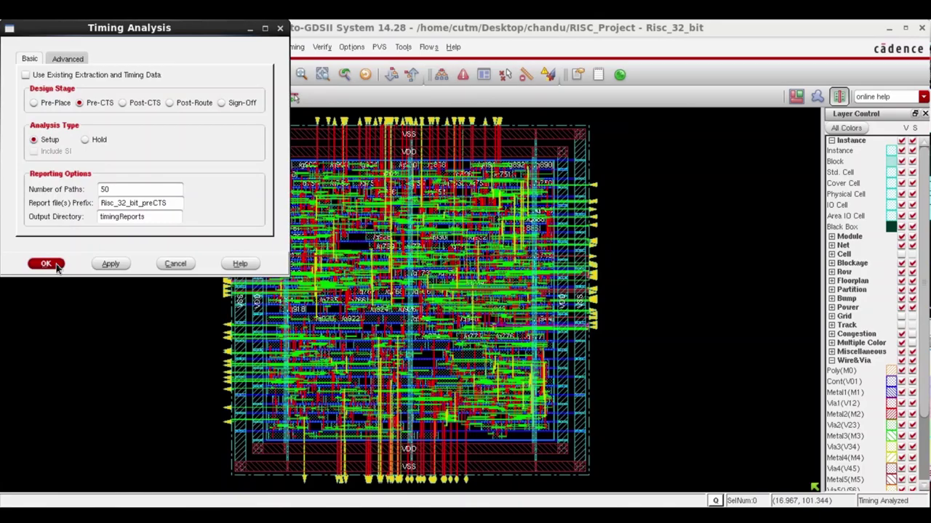
left_click(46, 264)
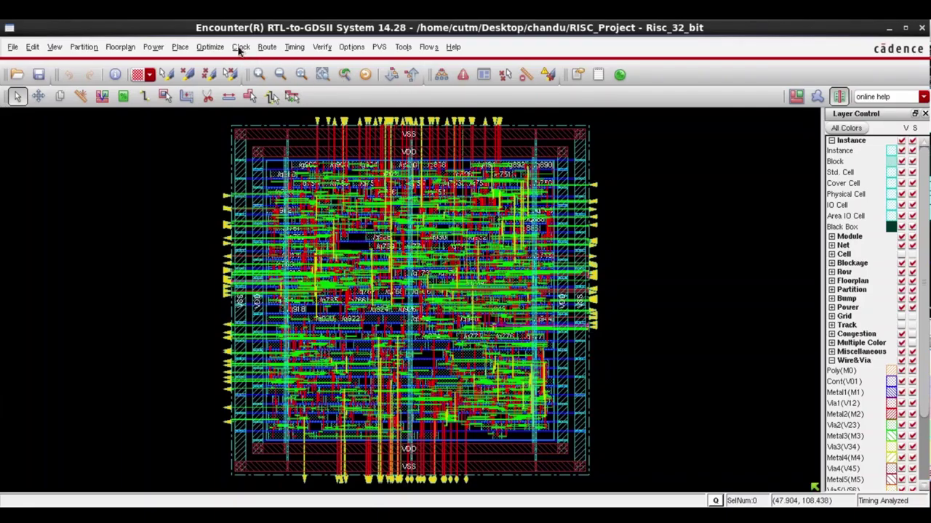
Generate the Clock.ctstch specification with the CLKBUF cells and synthesize the clock tree.
left_click(242, 47)
left_click(254, 67)
left_click(228, 96)
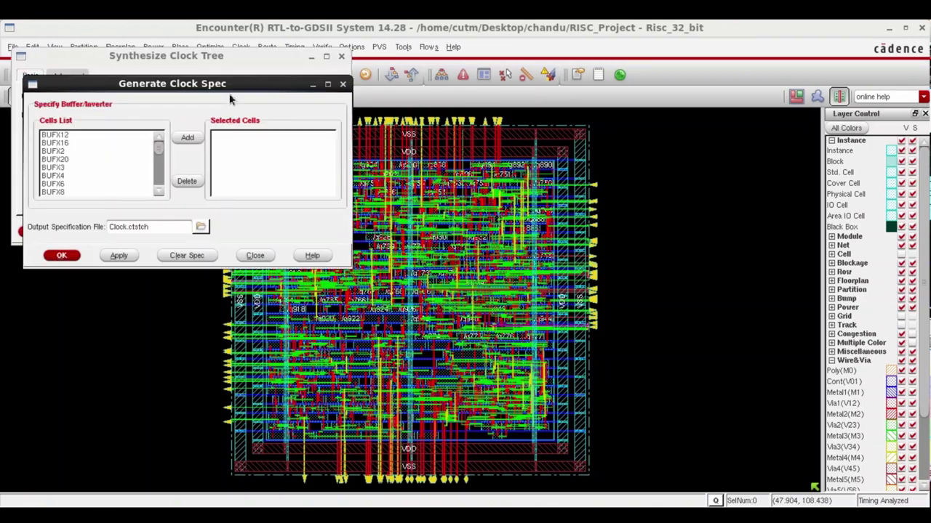
left_click(187, 138)
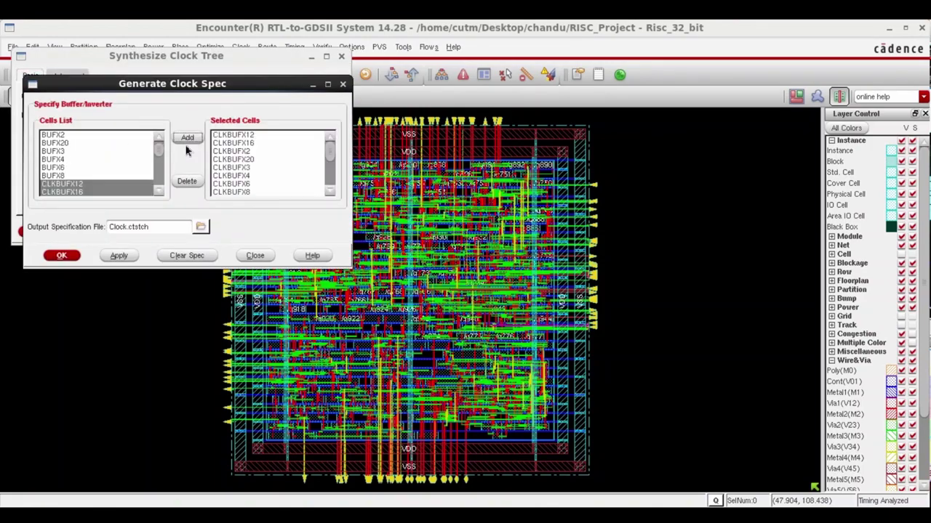
left_click(62, 257)
left_click(36, 232)
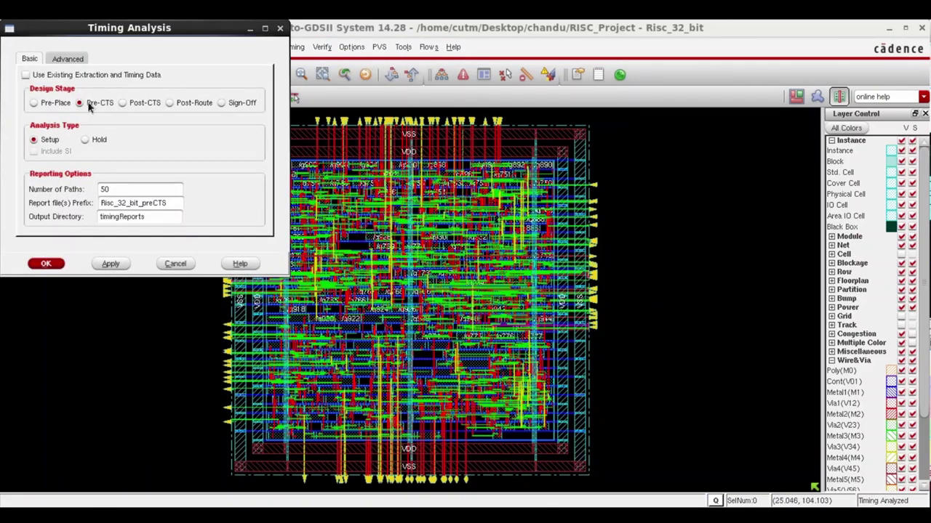
Run Post-CTS timing analyses for both setup and hold.
left_click(133, 104)
left_click(46, 265)
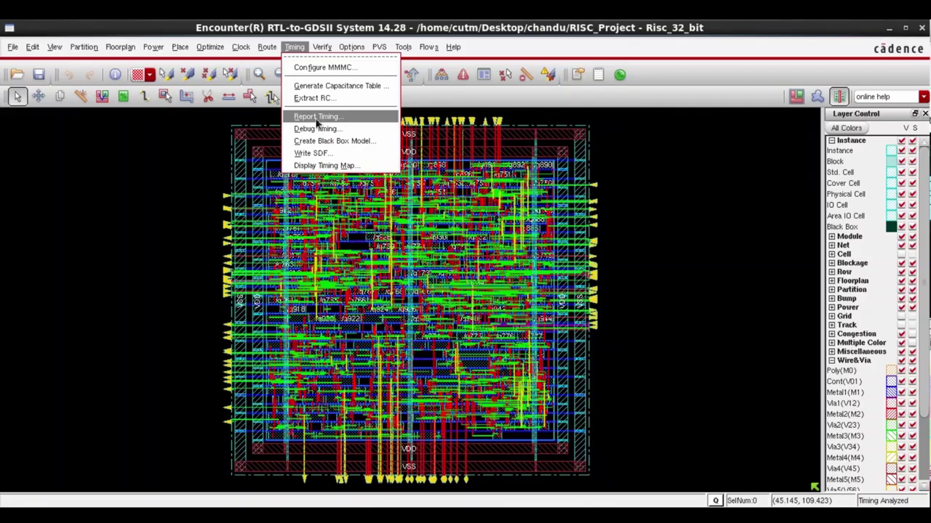
left_click(322, 114)
left_click(124, 104)
left_click(85, 138)
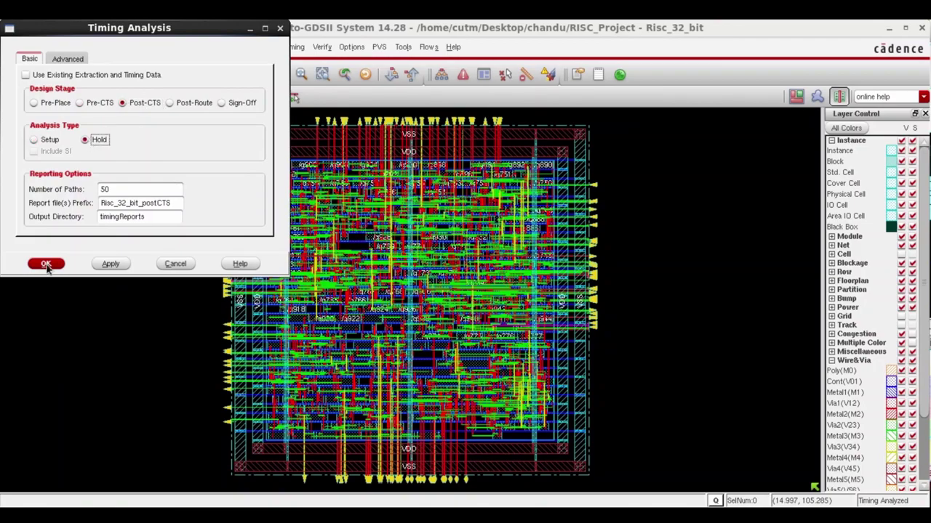
left_click(46, 264)
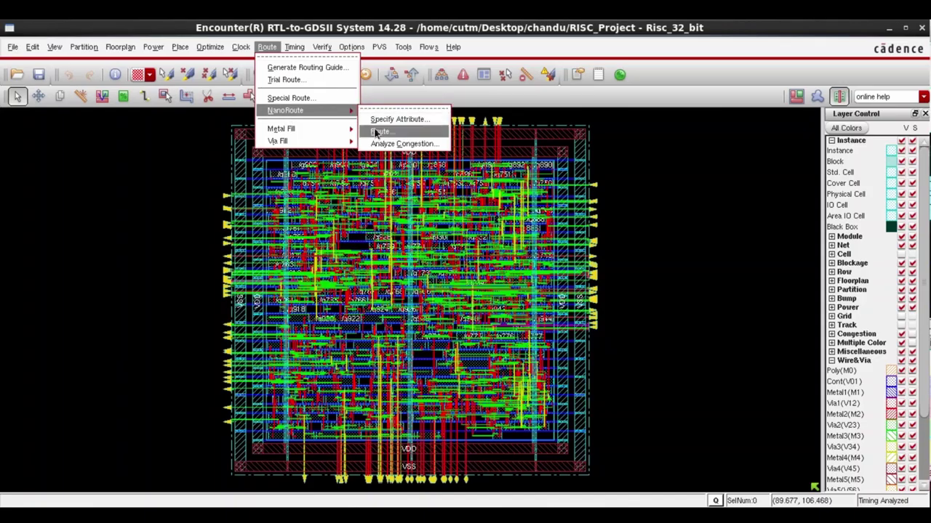
Route the design with NanoRoute, using global and detail routing with antenna fixing.
left_click(376, 133)
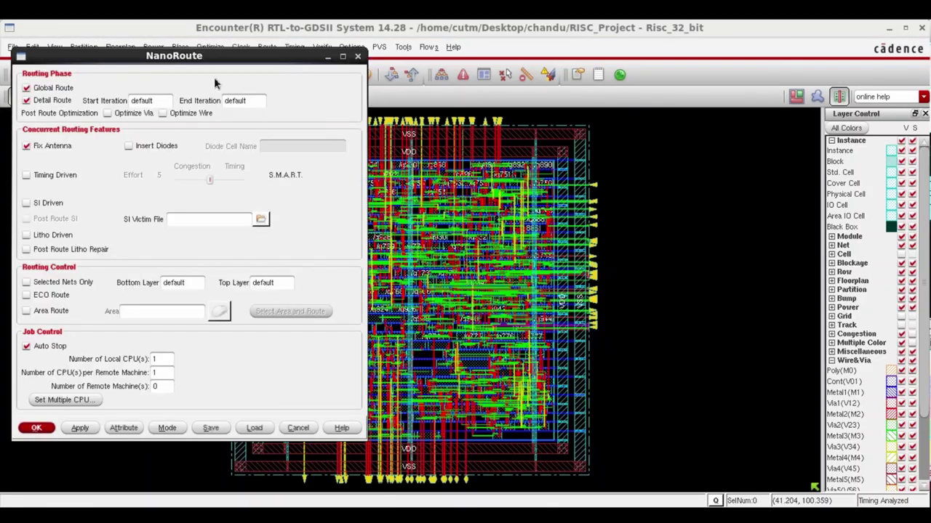
left_click(40, 425)
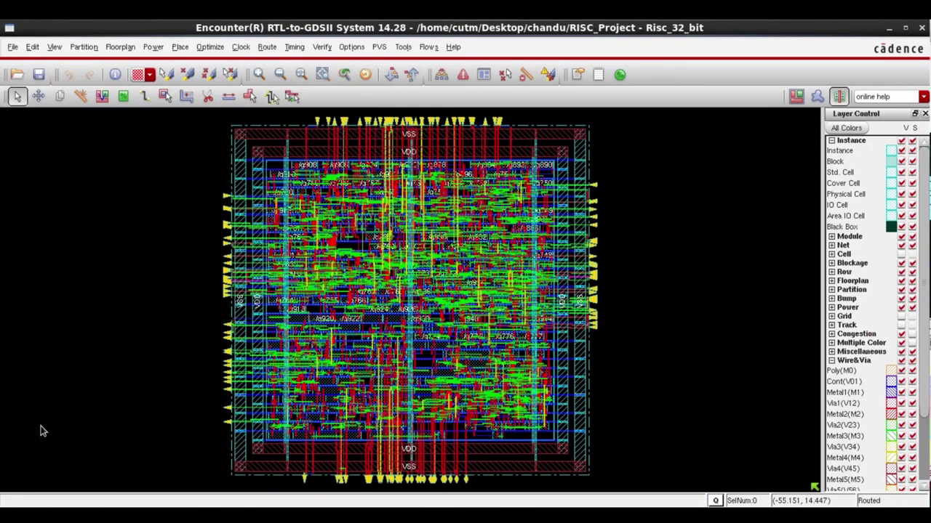
Try to run a Post-Route setup timing analysis with the Risc_32_bit_postRoute report prefix.
left_click(695, 514)
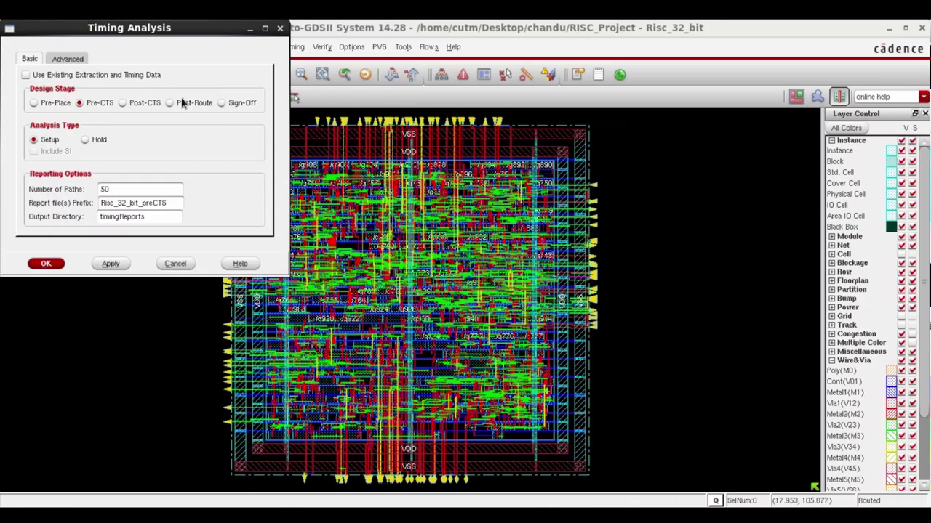
left_click(181, 103)
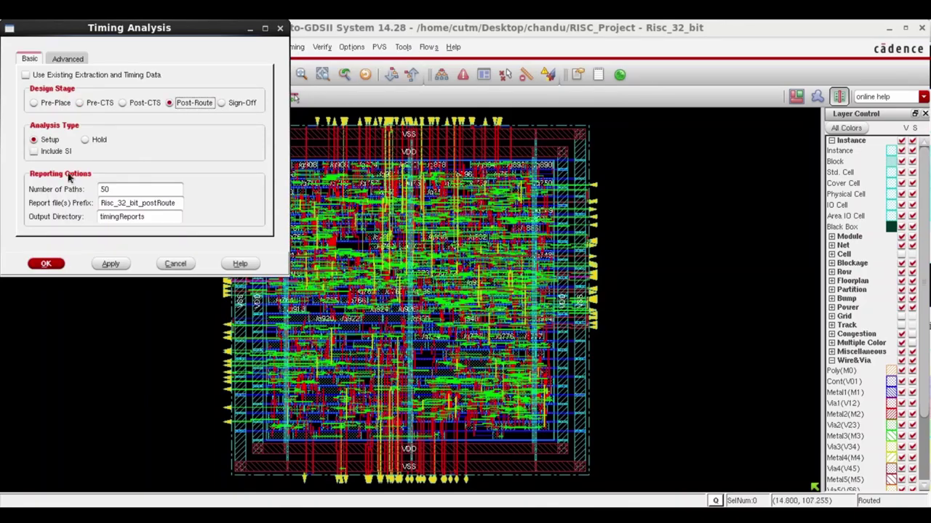
left_click(47, 264)
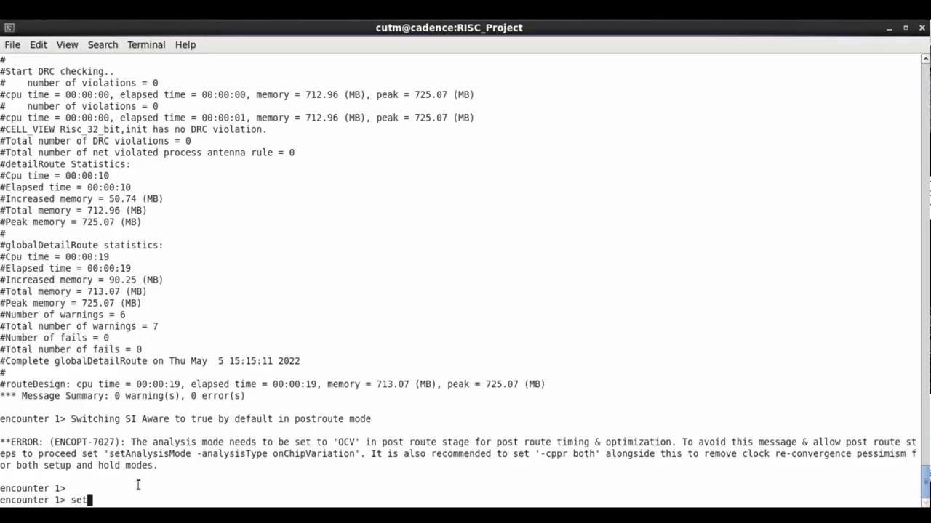
Set the analysis mode to onChipVariation with -cppr both and run a Post-Route hold timing analysis.
type("AnalysisMode -analysisType onChipVariation -cppr both")
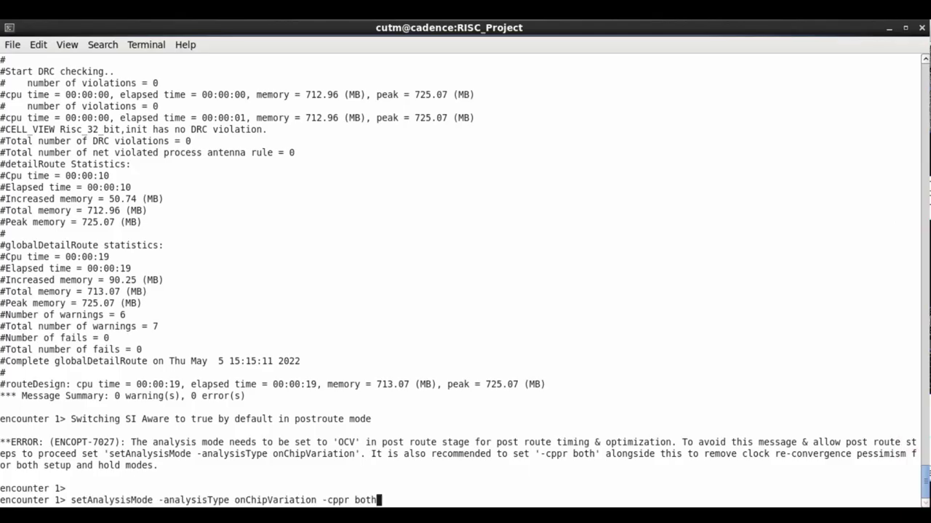
key("Return")
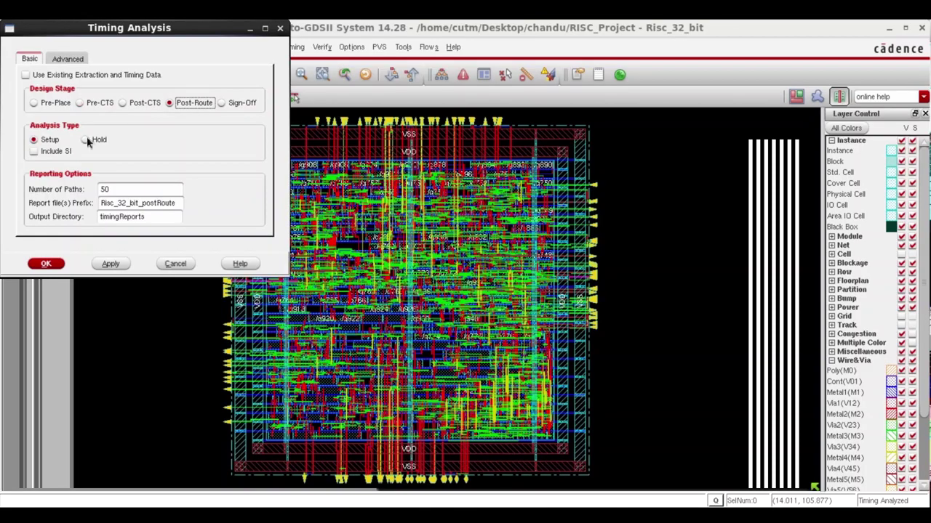
left_click(85, 138)
left_click(46, 263)
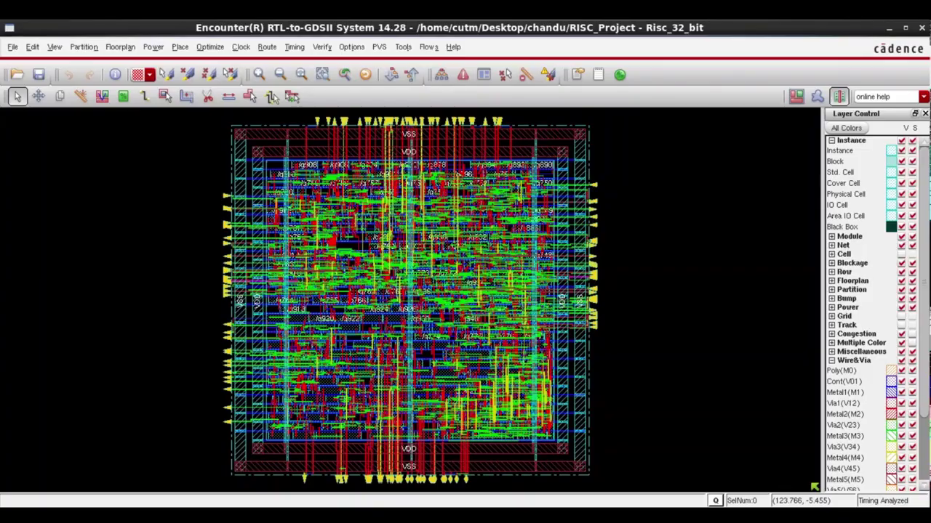
Examine the routed nets, pins and power stripes near the core's upper right edge at close range.
left_click(541, 218)
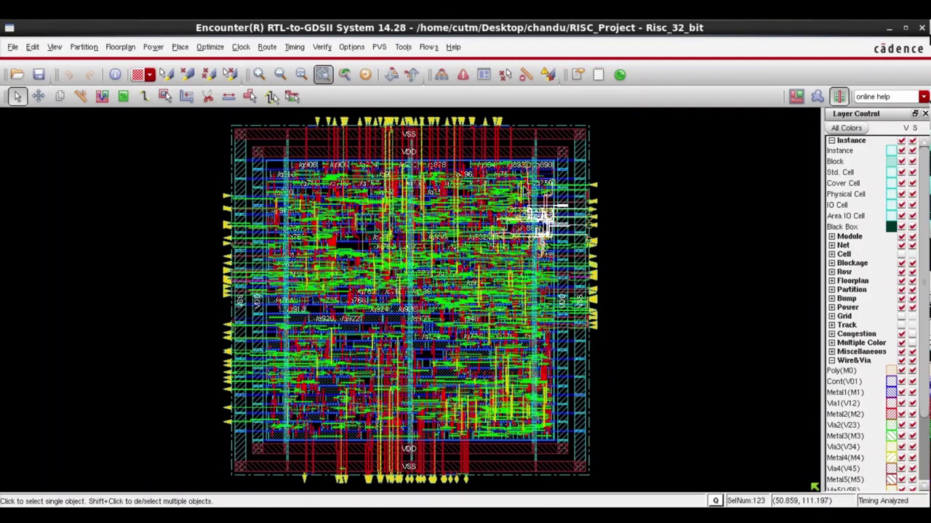
right_click_drag(514, 183, 581, 243)
left_click(570, 223)
right_click_drag(294, 211, 409, 295)
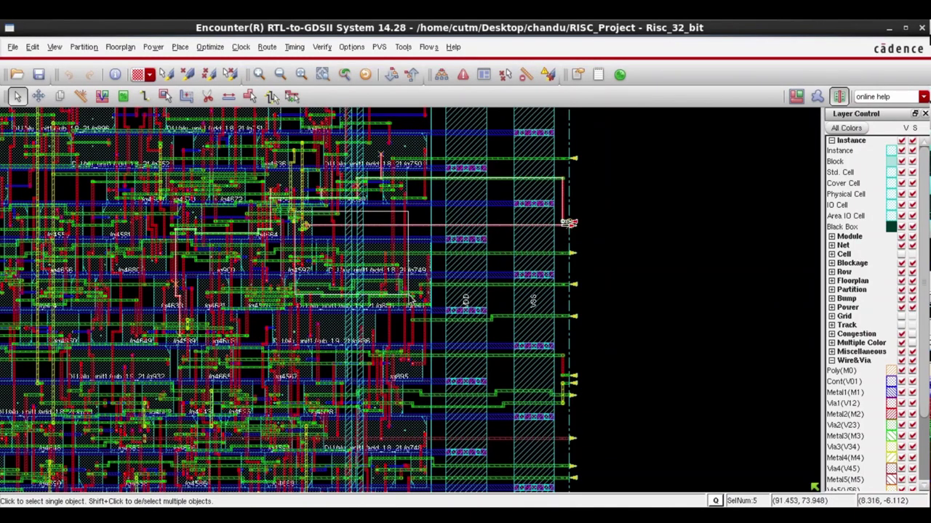
left_click(411, 300)
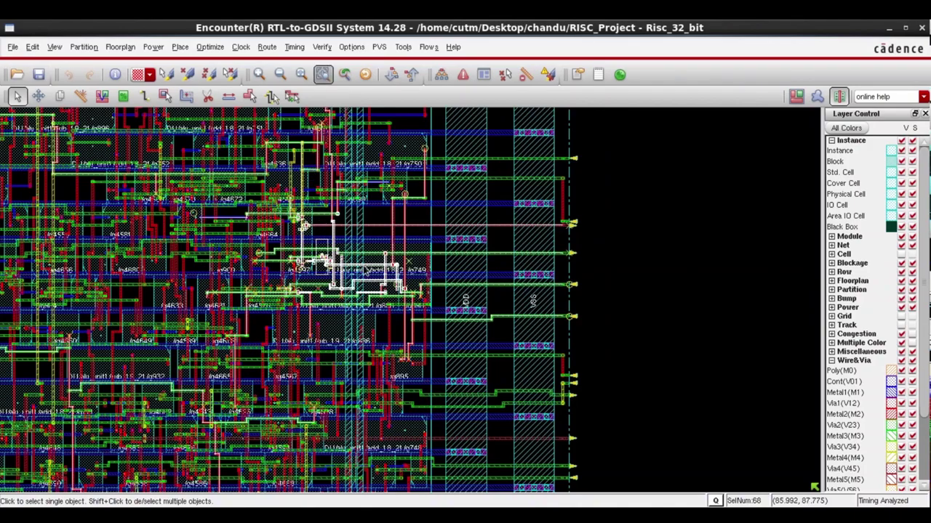
scroll(243, 173, "up", 2)
left_click(357, 263)
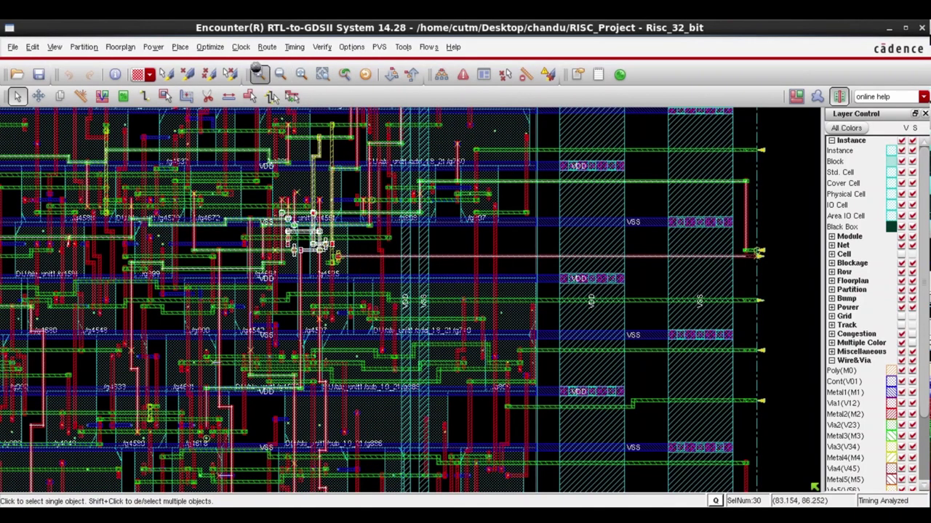
left_click(259, 75)
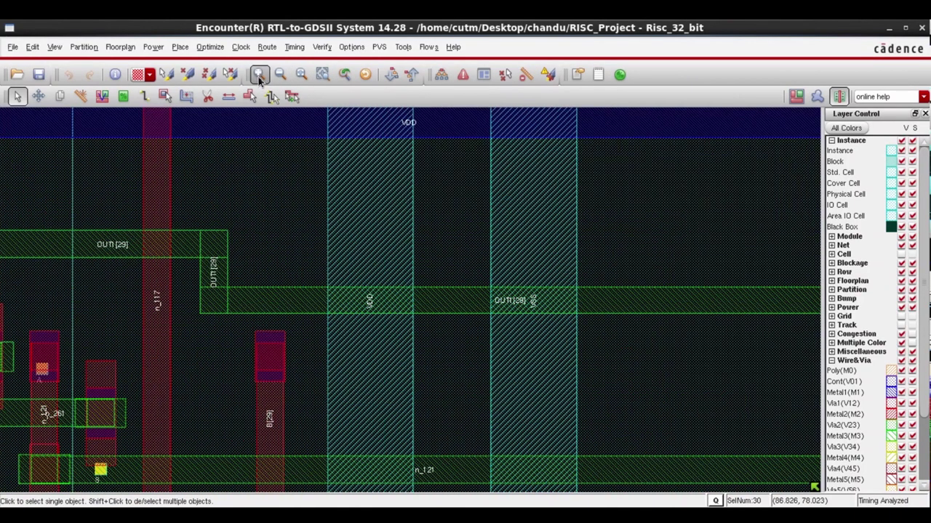
left_click(322, 74)
Add filler cells FILL4, FILL16, FILL8 and FILL2 to the design with the prefix FILLER.
left_click(180, 46)
mouse_move(207, 159)
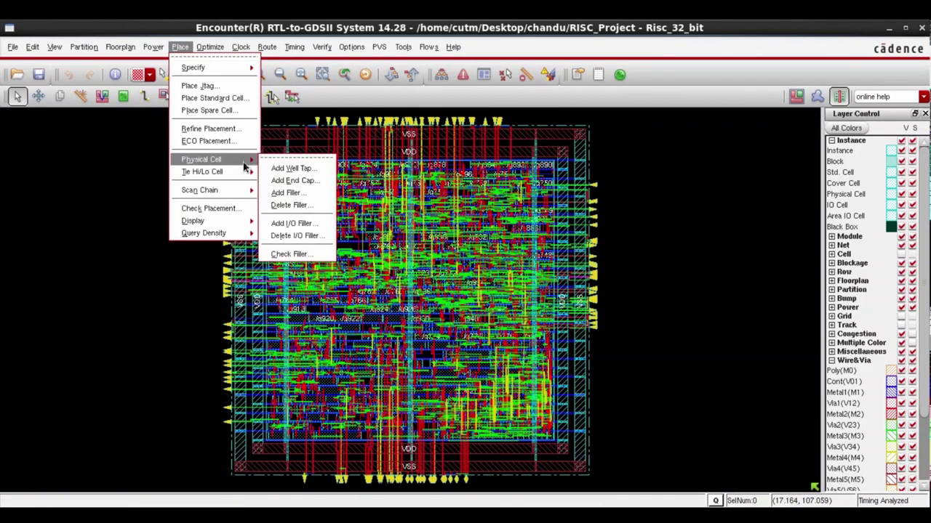
left_click(293, 192)
left_click(214, 75)
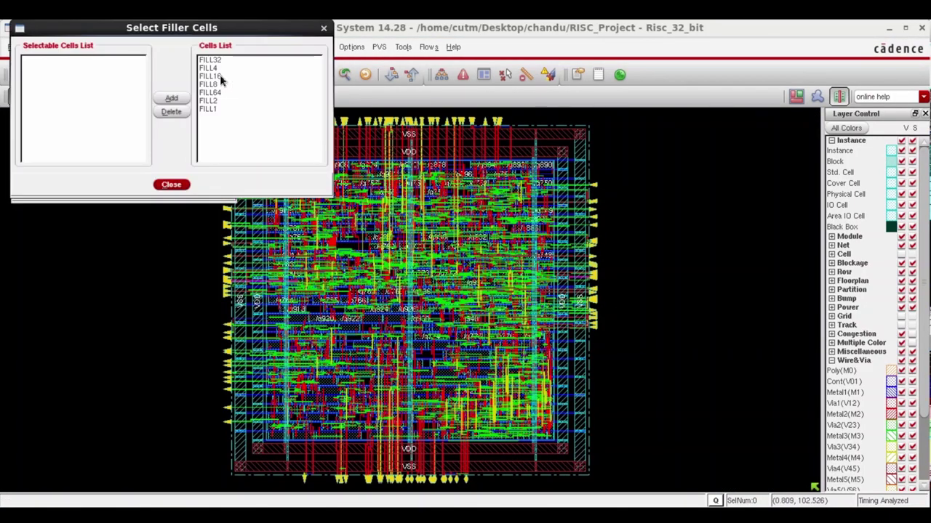
left_click_drag(204, 70, 208, 99)
left_click(207, 103)
left_click(216, 92)
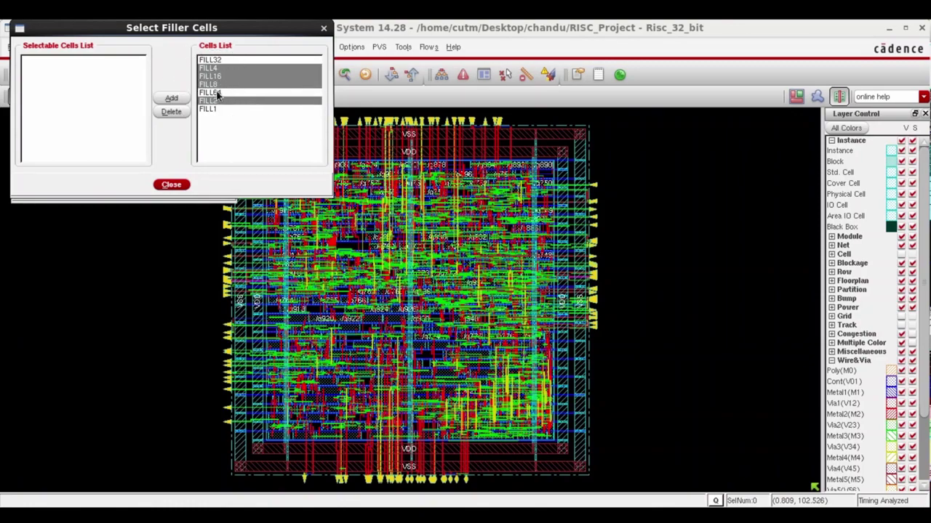
left_click(172, 98)
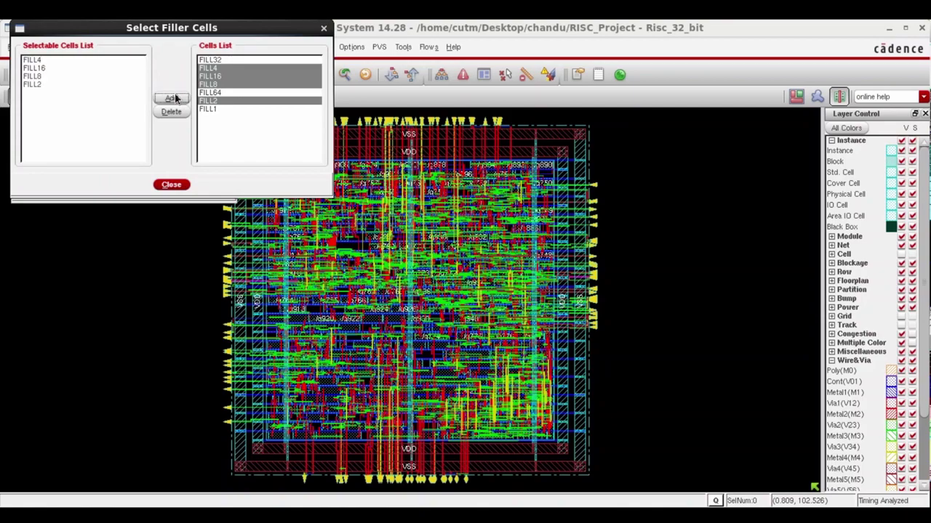
left_click(172, 187)
left_click(43, 190)
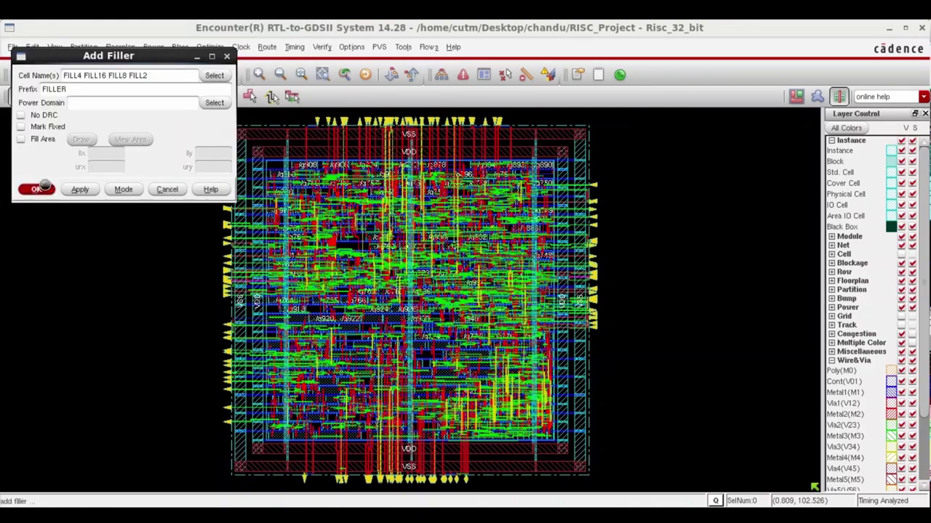
Write the delays to Risc_32_bit.sdf with Ideal Clock enabled, and run the RC extraction.
left_click(293, 47)
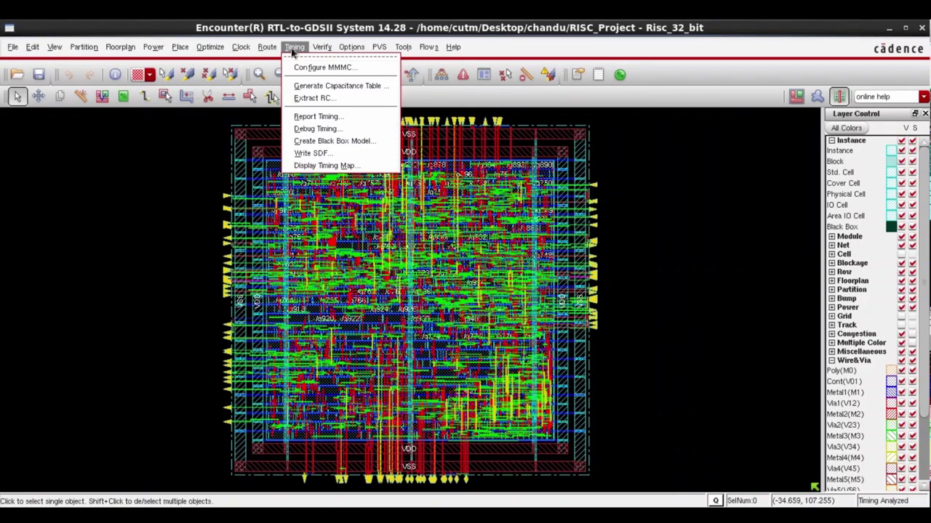
left_click(311, 152)
left_click(52, 145)
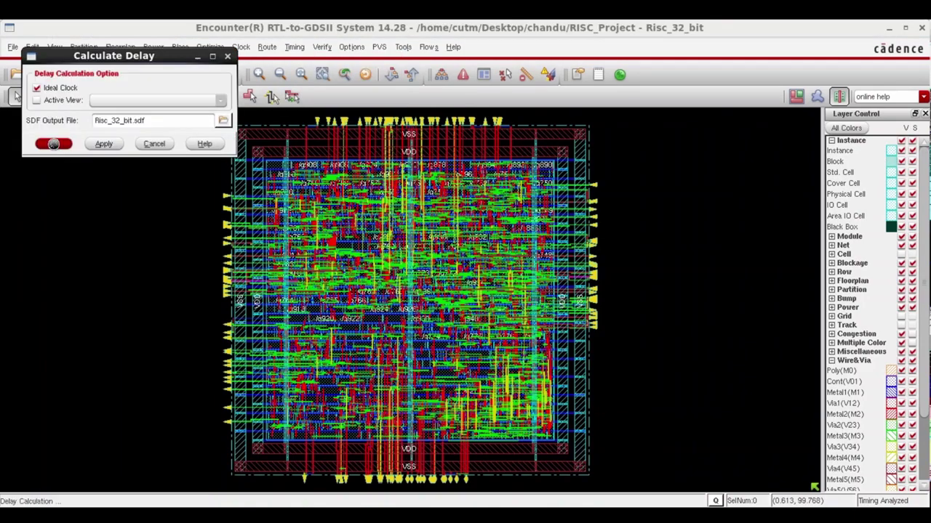
left_click(294, 46)
left_click(312, 99)
left_click(48, 162)
left_click(66, 207)
Save the netlist to a file ending in _encounter.v, including intermediate and leaf cell definitions.
left_click(12, 46)
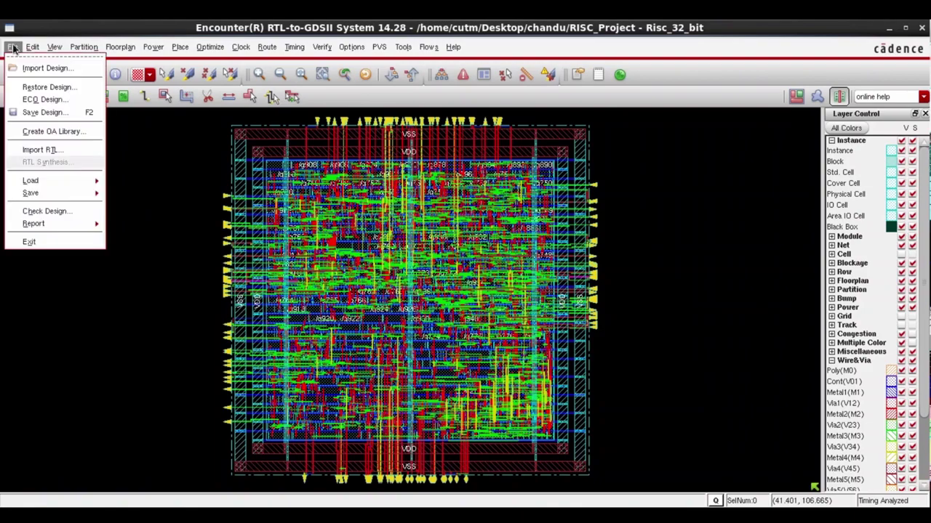
mouse_move(56, 196)
left_click(126, 250)
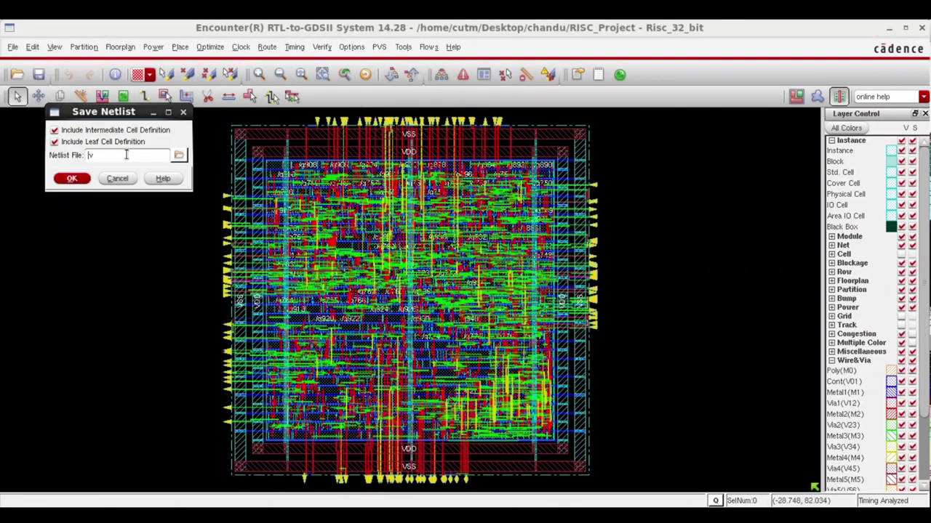
key("BackSpace")
key("BackSpace")
type("_encounter.v")
left_click(72, 180)
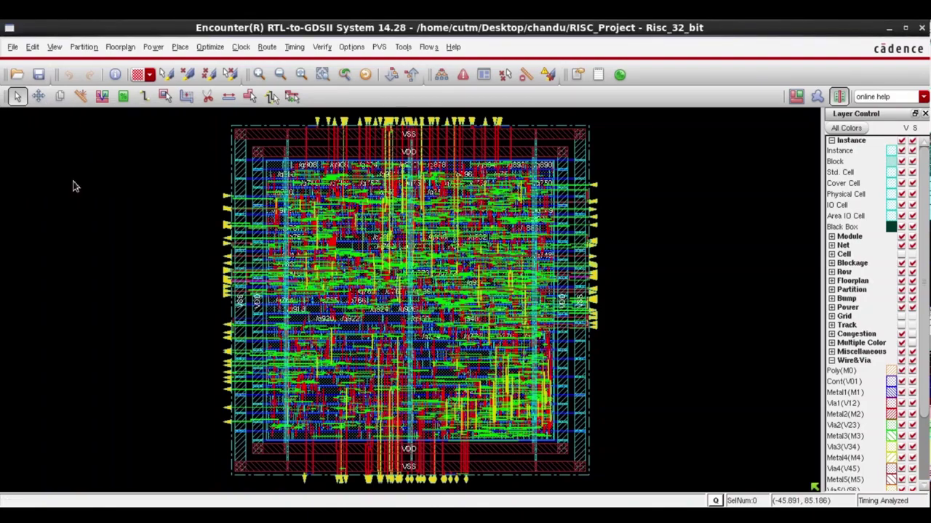
Export the layout as a GDSII/Stream file named RISC, using map file streamOut.map, library DesignLib and units 2000.
left_click(13, 46)
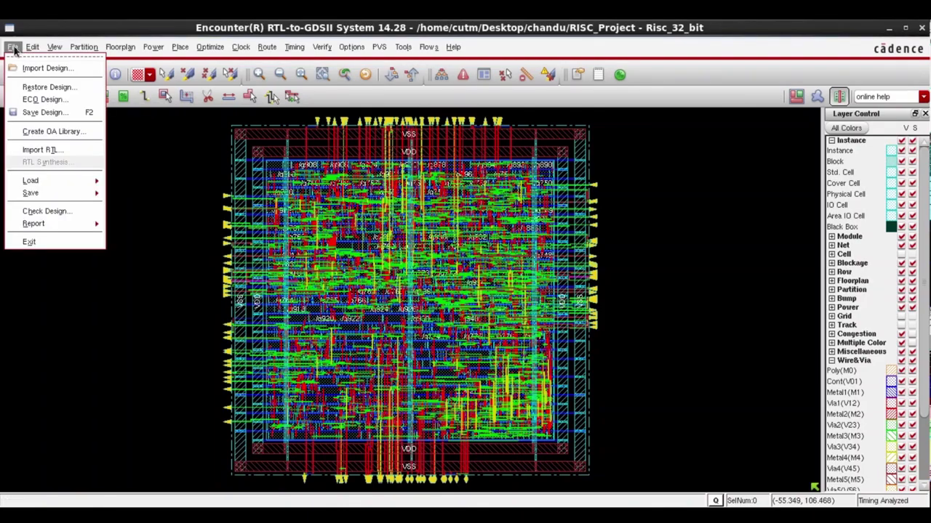
mouse_move(44, 192)
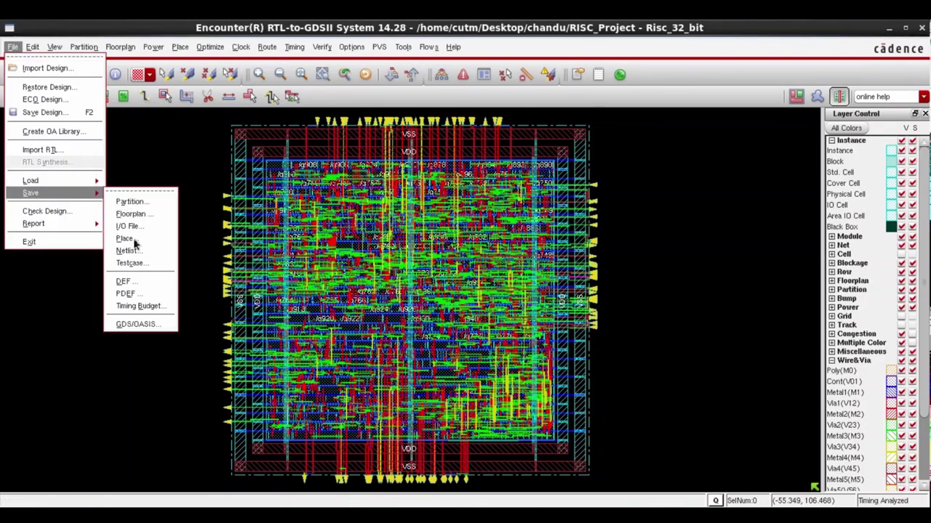
left_click(132, 325)
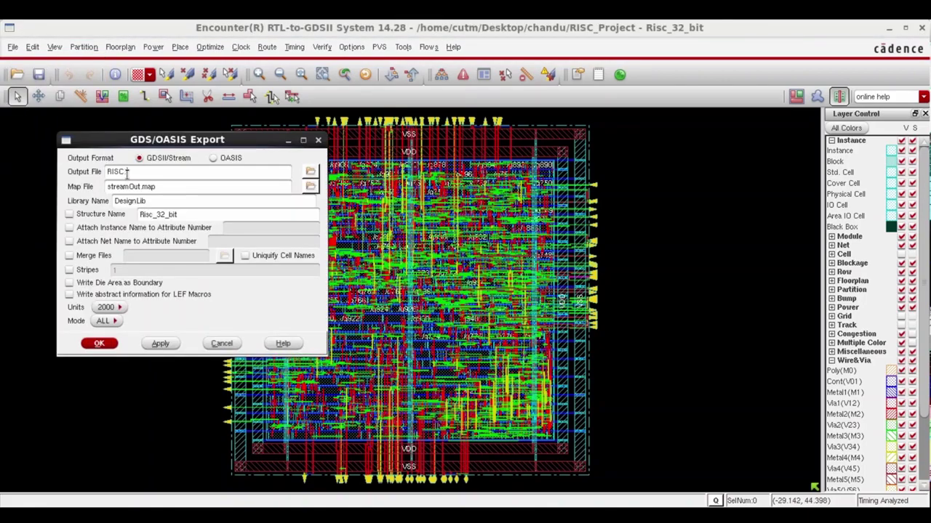
left_click(100, 344)
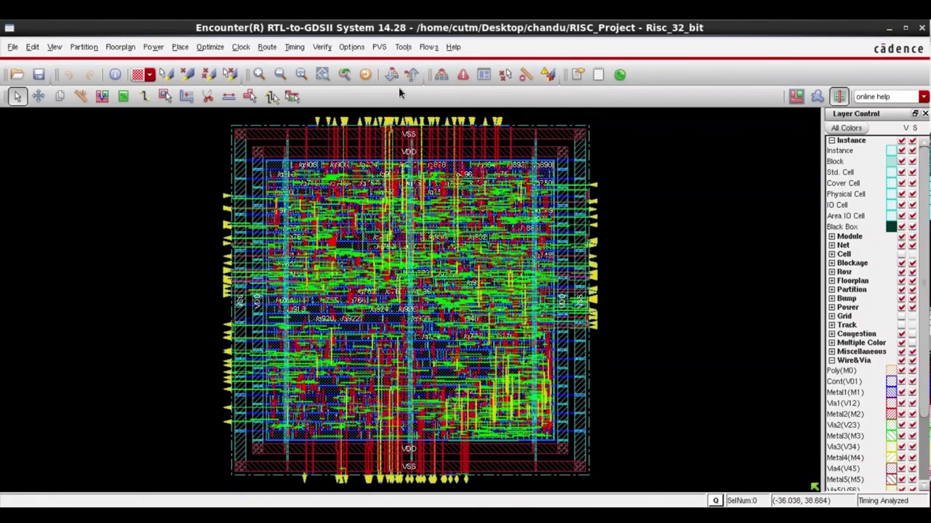
Run Verify Geometry on the entire area with the default checks and review its summary in the terminal.
left_click(323, 45)
left_click(334, 69)
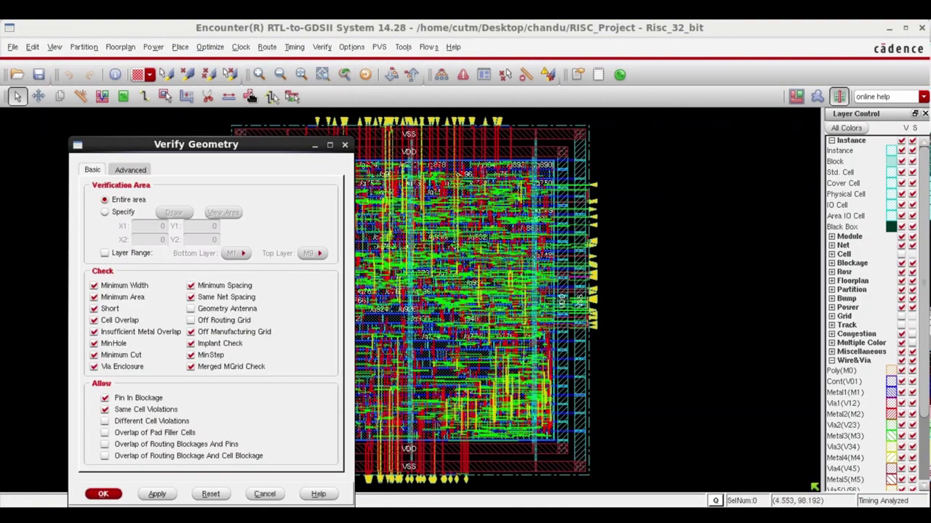
left_click_drag(252, 144, 252, 98)
left_click(103, 447)
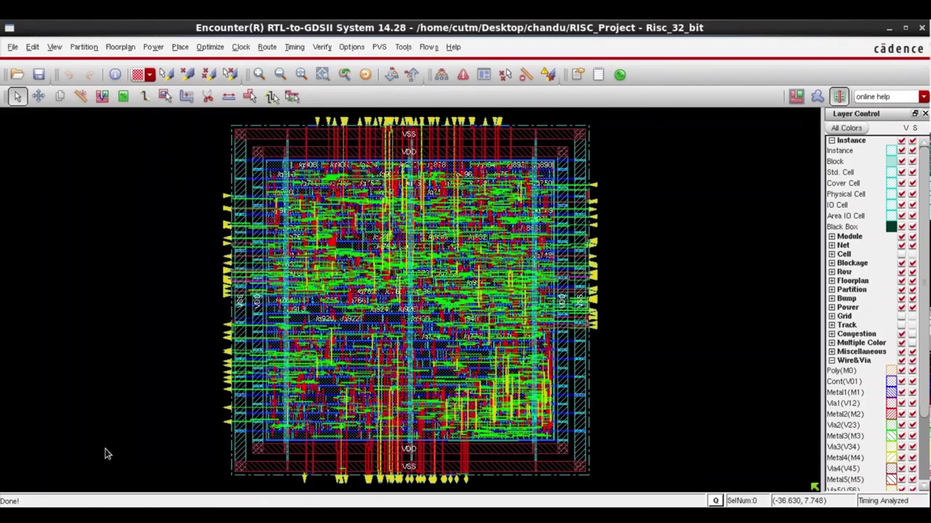
left_click(623, 515)
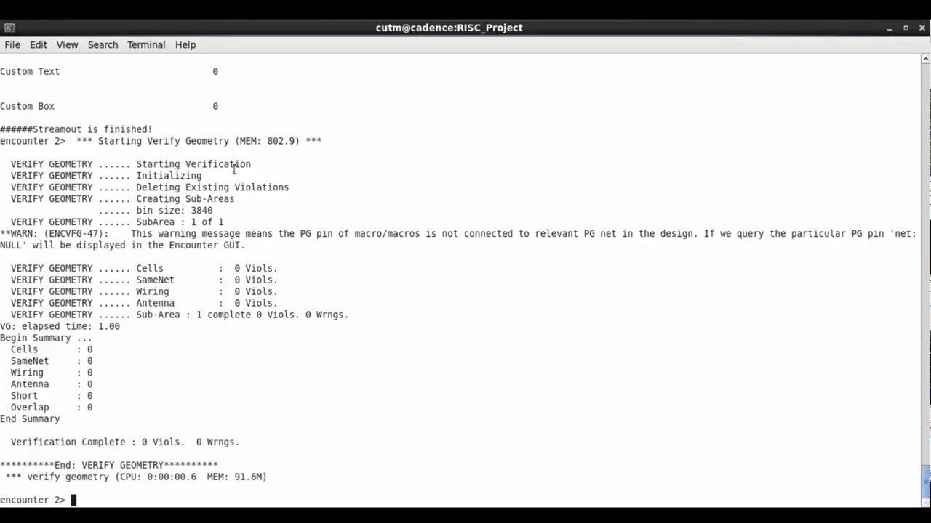
key("alt+Tab")
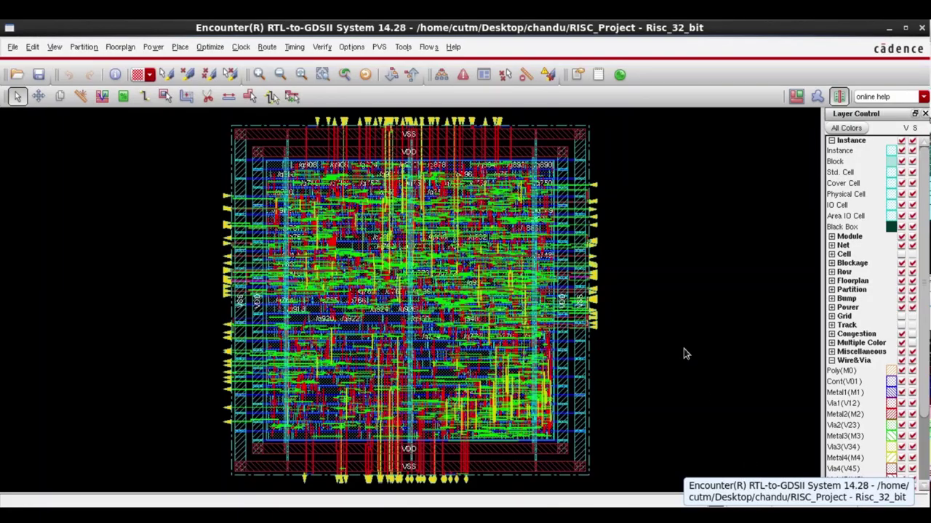